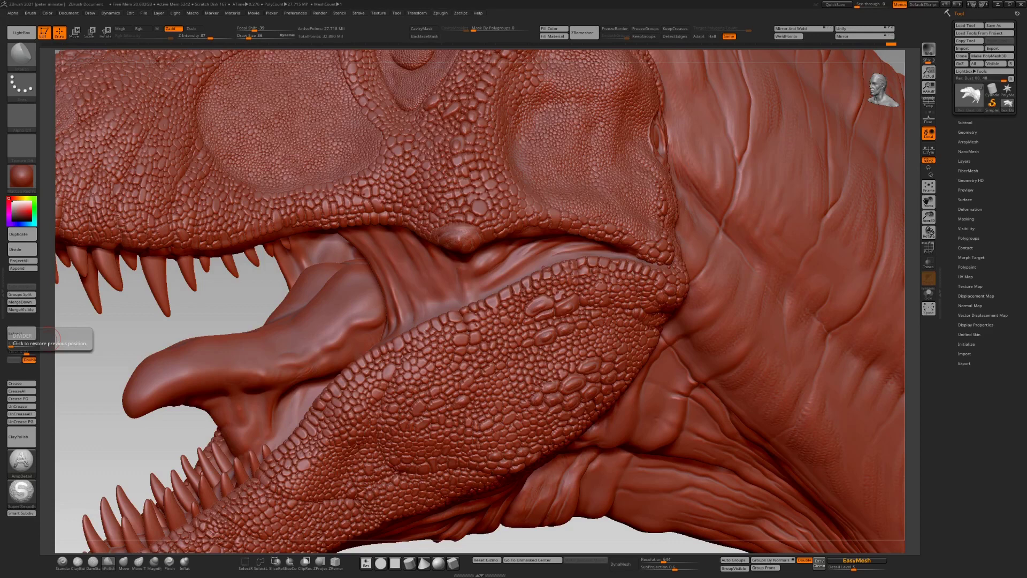
Examine the scales, teeth, mouth and lower jaw of the dinosaur head from several angles
{"action": "left_click_drag", "start_coordinate": [250, 301], "coordinate": [262, 299]}
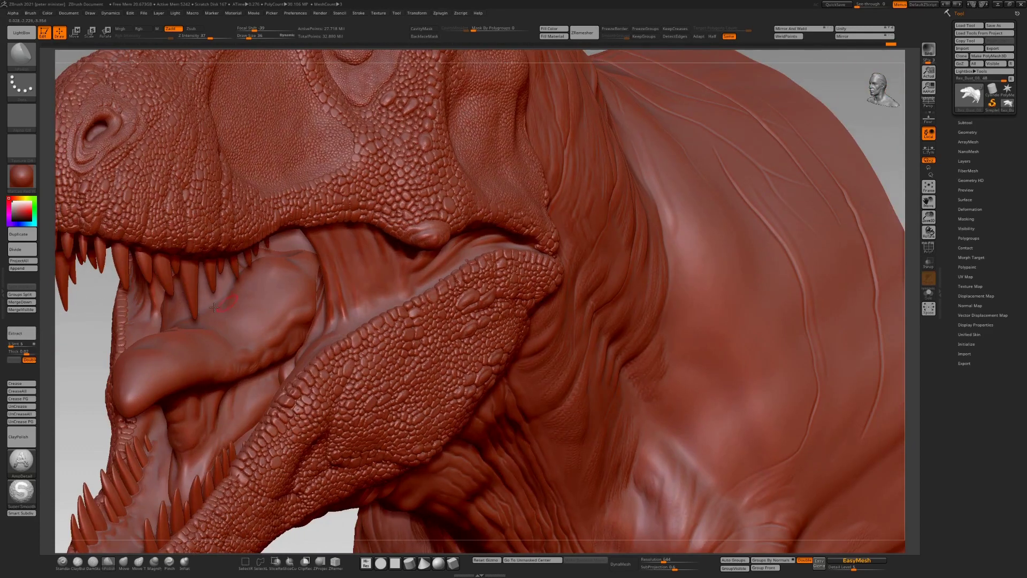
{"action": "left_click_drag", "start_coordinate": [929, 201], "coordinate": [1023, 247]}
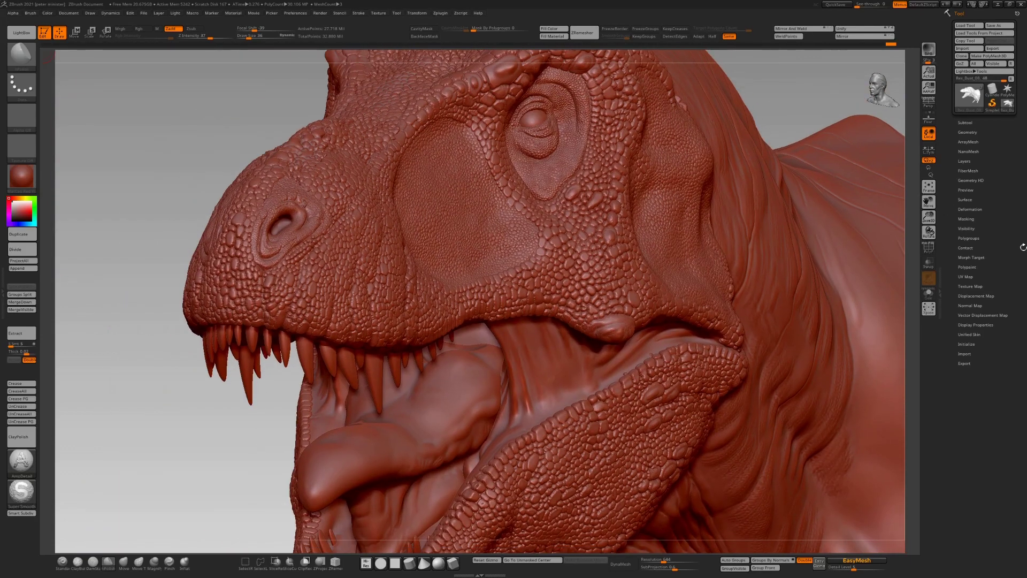
{"action": "right_click", "coordinate": [246, 271]}
{"action": "left_click_drag", "start_coordinate": [245, 271], "coordinate": [249, 271]}
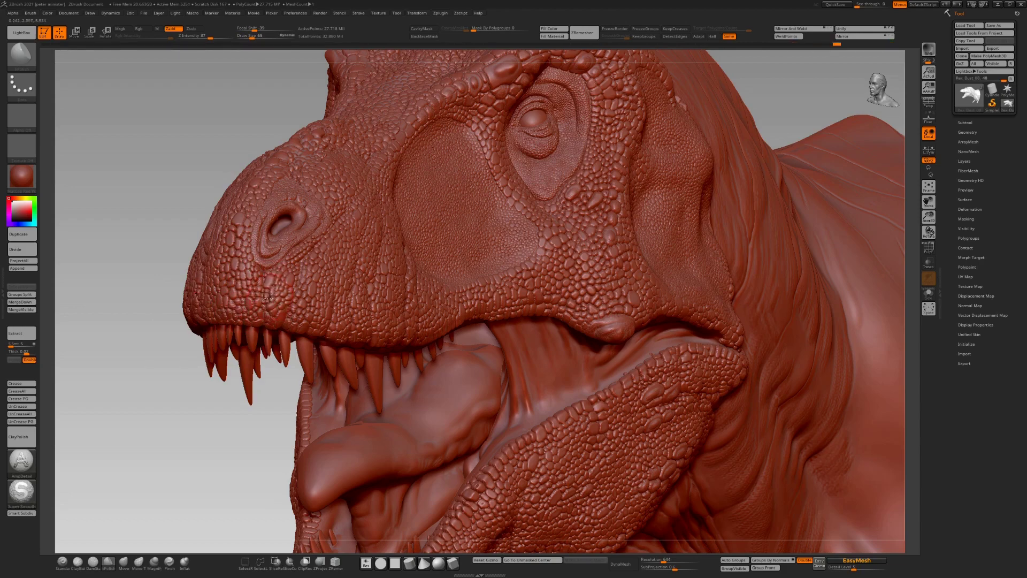
{"action": "mouse_move", "coordinate": [241, 438]}
{"action": "left_mouse_down"}
{"action": "mouse_move", "coordinate": [226, 441]}
{"action": "mouse_move", "coordinate": [239, 451]}
{"action": "left_mouse_up"}
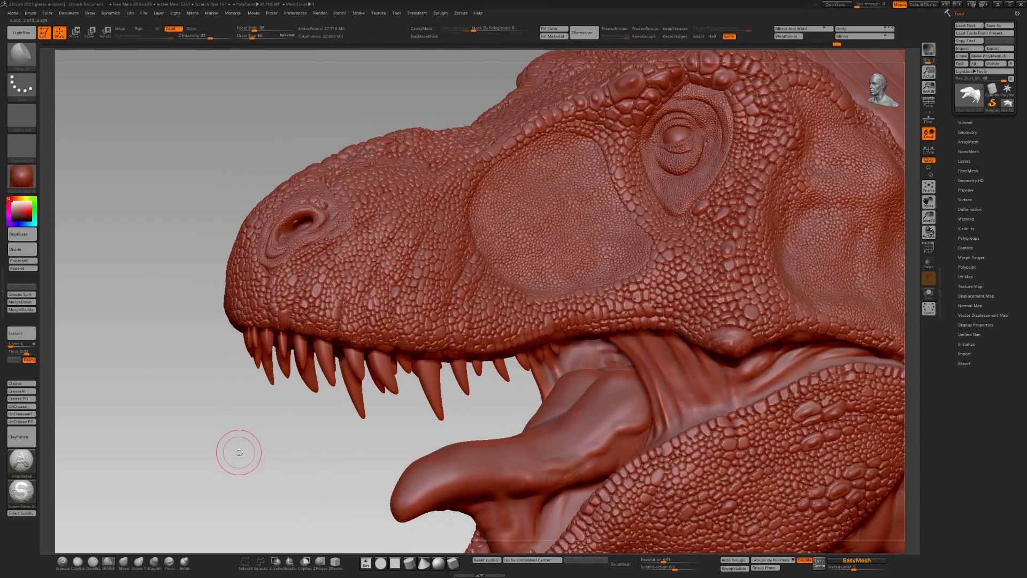
{"action": "left_click_drag", "start_coordinate": [934, 203], "coordinate": [852, 2]}
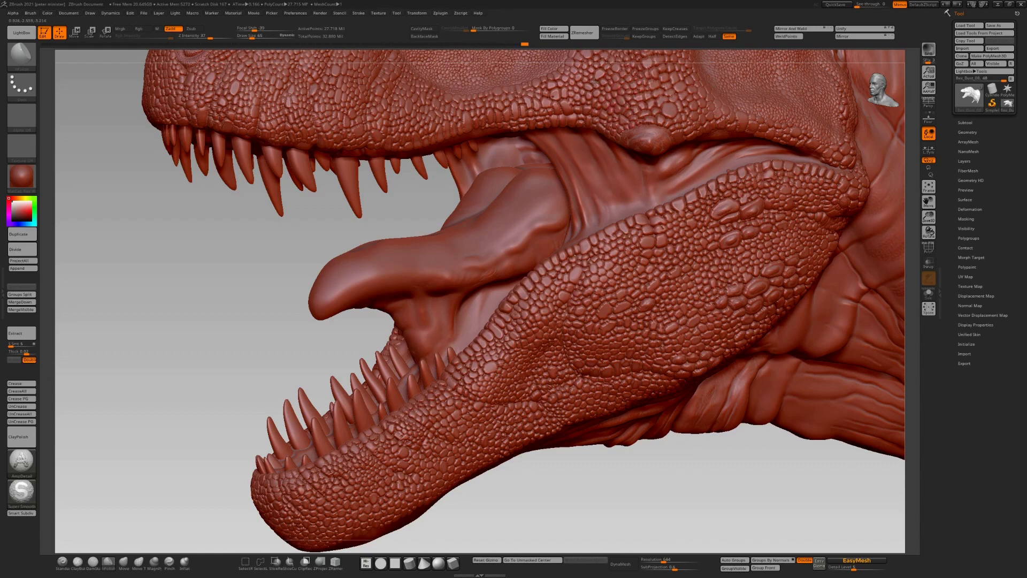
{"action": "left_click_drag", "start_coordinate": [500, 527], "coordinate": [531, 393]}
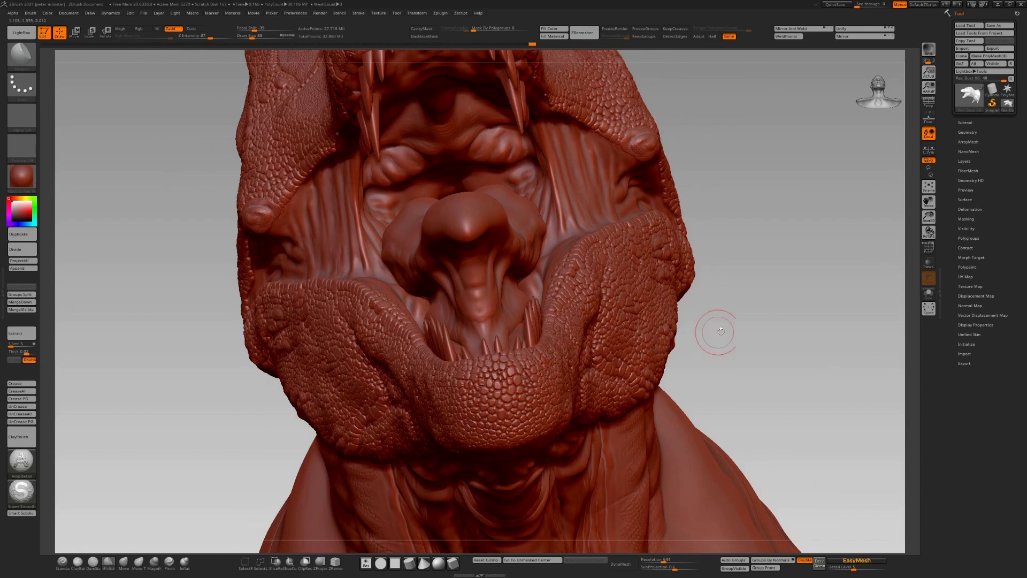
{"action": "left_click_drag", "start_coordinate": [764, 327], "coordinate": [729, 331]}
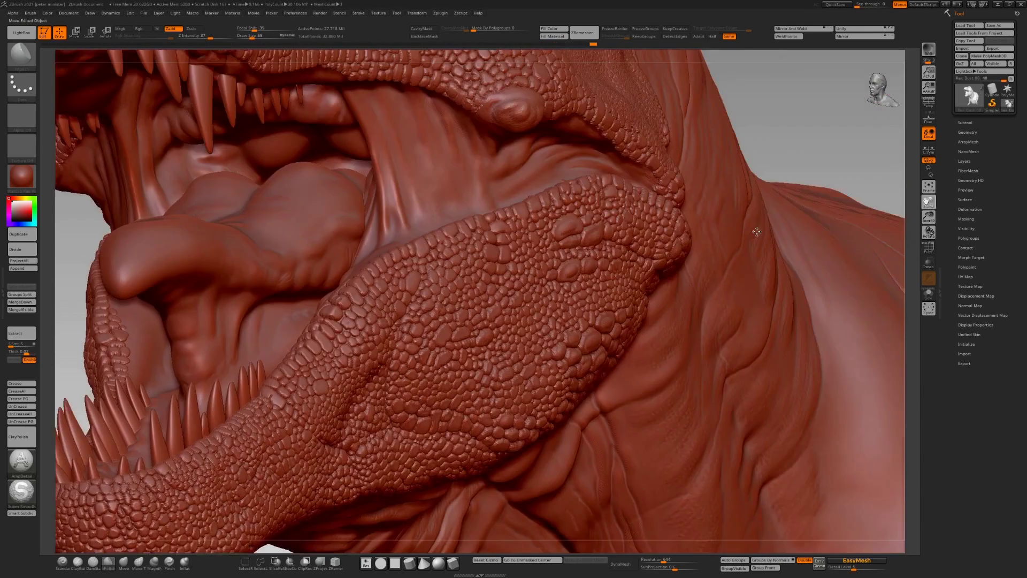
{"action": "left_click_drag", "start_coordinate": [775, 128], "coordinate": [734, 127]}
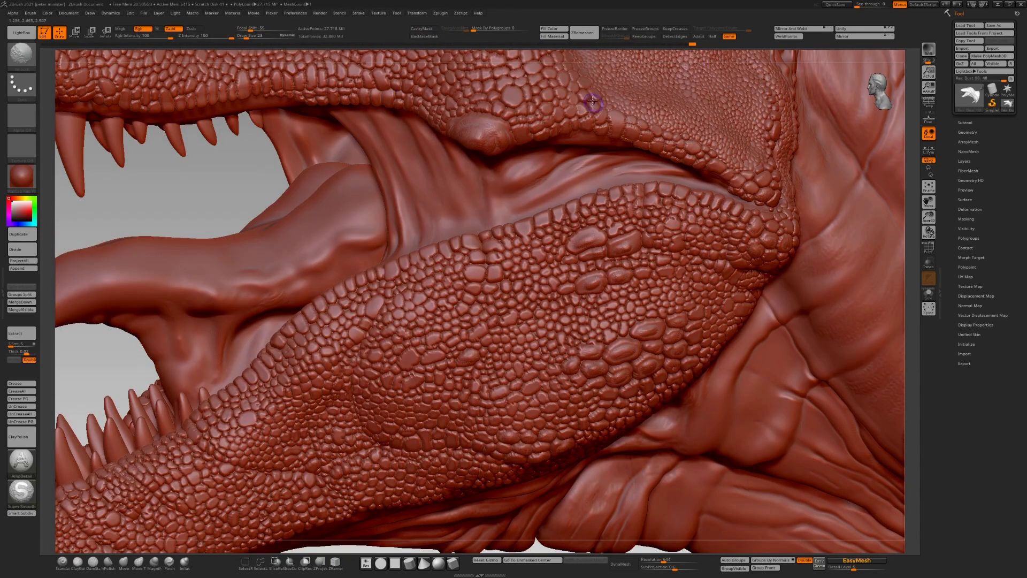
Assign Alpha 14 to the ClayBuildup brush and build up individual scales on the side of the lower jaw
{"action": "left_click", "coordinate": [24, 115]}
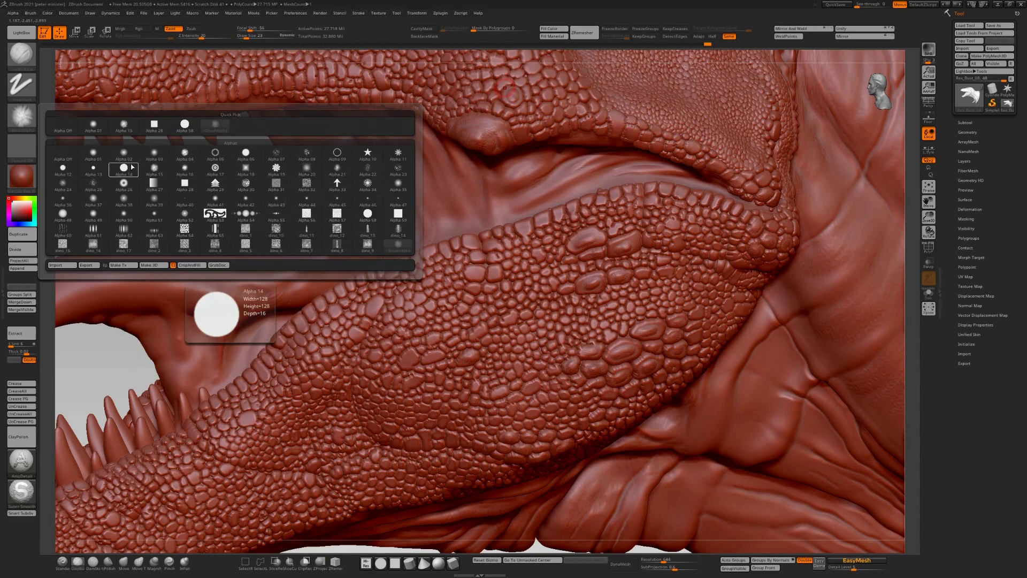
{"action": "left_click", "coordinate": [123, 168]}
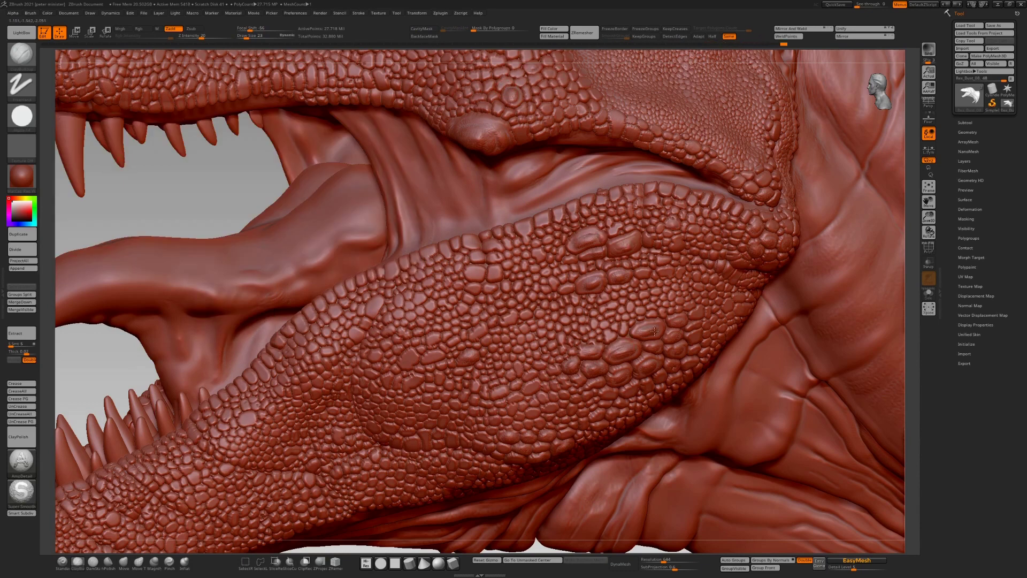
{"action": "left_click_drag", "start_coordinate": [505, 321], "coordinate": [512, 316]}
{"action": "left_click_drag", "start_coordinate": [536, 254], "coordinate": [540, 250]}
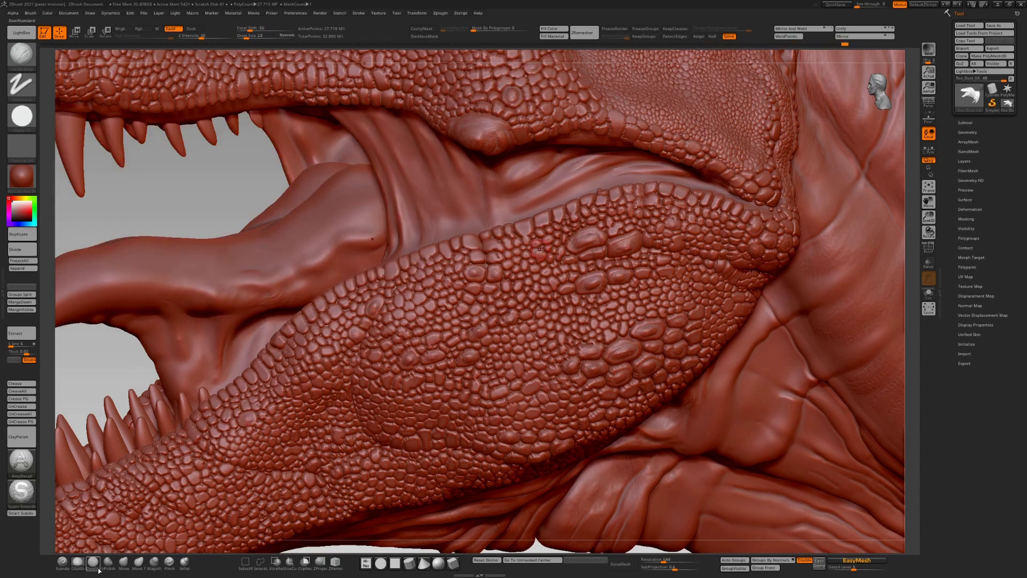
Carve the creases around the larger lower jaw scales with the DamStandard brush
{"action": "left_click", "coordinate": [94, 564]}
{"action": "left_click_drag", "start_coordinate": [599, 236], "coordinate": [618, 226]}
{"action": "left_click_drag", "start_coordinate": [606, 339], "coordinate": [614, 332]}
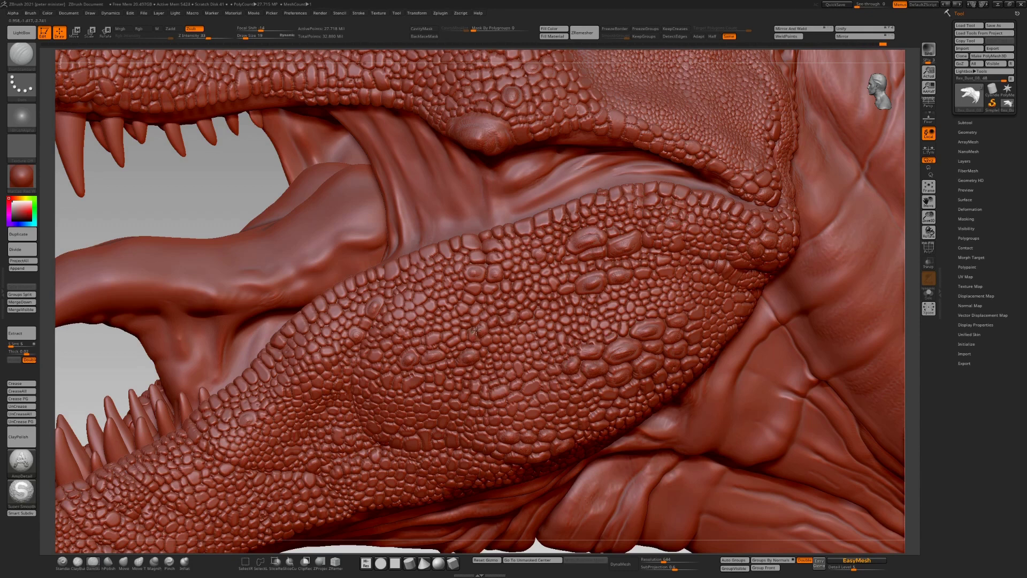
{"action": "left_click_drag", "start_coordinate": [216, 445], "coordinate": [239, 422]}
Swell selected scales across the lower jaw and along its upper edge with the Inflate brush
{"action": "key", "text": "b"}
{"action": "key", "text": "i"}
{"action": "key", "text": "n"}
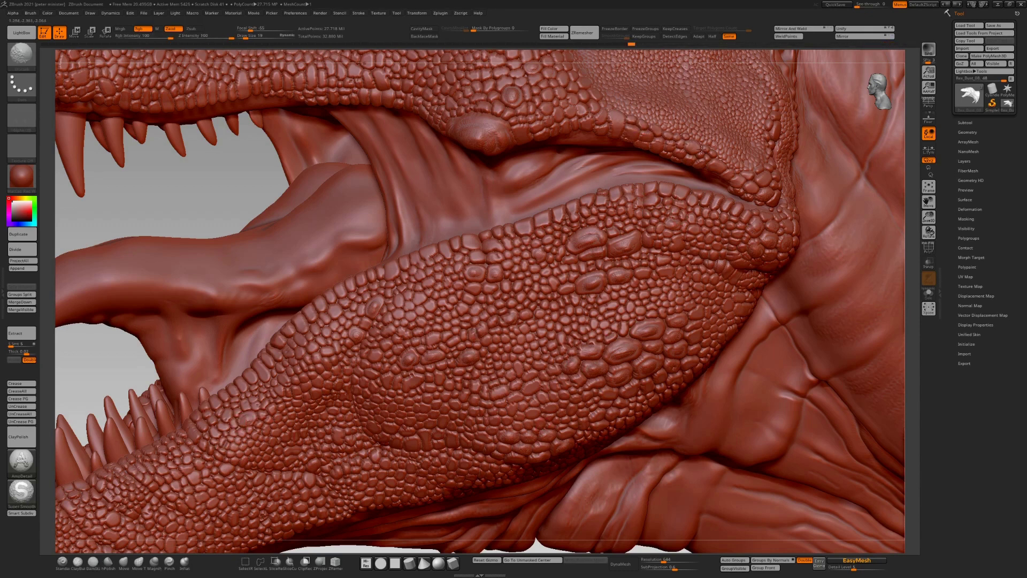
{"action": "left_click_drag", "start_coordinate": [571, 249], "coordinate": [584, 238]}
{"action": "left_click_drag", "start_coordinate": [477, 274], "coordinate": [488, 271]}
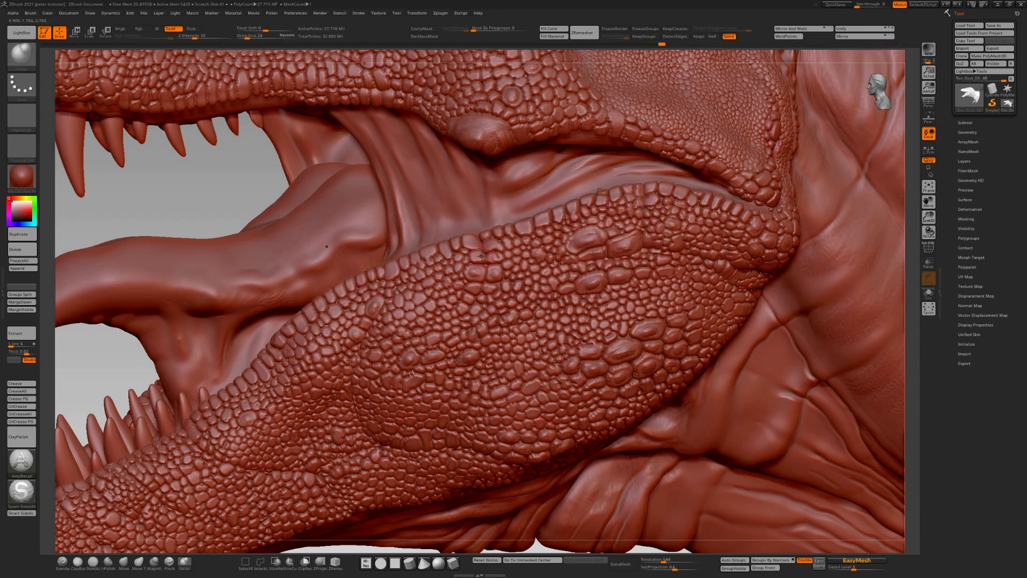
{"action": "left_click_drag", "start_coordinate": [636, 329], "coordinate": [657, 320]}
{"action": "left_click_drag", "start_coordinate": [612, 342], "coordinate": [643, 333]}
{"action": "mouse_move", "coordinate": [615, 371]}
{"action": "left_mouse_down"}
{"action": "mouse_move", "coordinate": [633, 357]}
{"action": "mouse_move", "coordinate": [614, 354]}
{"action": "left_mouse_up"}
{"action": "left_click_drag", "start_coordinate": [464, 358], "coordinate": [472, 353]}
{"action": "left_click_drag", "start_coordinate": [418, 301], "coordinate": [381, 304]}
{"action": "left_click_drag", "start_coordinate": [495, 116], "coordinate": [508, 114]}
Vary the volume of more scales on the side of the head with short sculpting strokes
{"action": "left_click", "coordinate": [93, 562]}
{"action": "left_click", "coordinate": [185, 562]}
{"action": "left_click_drag", "start_coordinate": [274, 372], "coordinate": [283, 363]}
{"action": "mouse_move", "coordinate": [283, 369]}
{"action": "right_mouse_down"}
{"action": "mouse_move", "coordinate": [343, 371]}
{"action": "mouse_move", "coordinate": [417, 350]}
{"action": "mouse_move", "coordinate": [524, 252]}
{"action": "right_mouse_up"}
{"action": "left_click_drag", "start_coordinate": [550, 271], "coordinate": [565, 263]}
{"action": "left_click_drag", "start_coordinate": [653, 268], "coordinate": [664, 266]}
{"action": "left_click_drag", "start_coordinate": [351, 447], "coordinate": [459, 447]}
{"action": "left_click_drag", "start_coordinate": [170, 378], "coordinate": [178, 371]}
{"action": "left_click_drag", "start_coordinate": [383, 169], "coordinate": [412, 134]}
{"action": "left_click_drag", "start_coordinate": [433, 128], "coordinate": [439, 119]}
{"action": "left_click_drag", "start_coordinate": [346, 216], "coordinate": [353, 208]}
Build up scales on the brow ridge in front of the eye and smooth the area around them
{"action": "left_click_drag", "start_coordinate": [147, 172], "coordinate": [145, 108]}
{"action": "mouse_move", "coordinate": [267, 268]}
{"action": "right_mouse_down", "text": "ctrl"}
{"action": "mouse_move", "coordinate": [268, 193]}
{"action": "mouse_move", "coordinate": [342, 224]}
{"action": "right_mouse_up", "text": "ctrl"}
{"action": "right_click_drag", "start_coordinate": [343, 160], "coordinate": [406, 257], "text": "alt"}
{"action": "right_click_drag", "start_coordinate": [460, 107], "coordinate": [482, 186], "text": "ctrl"}
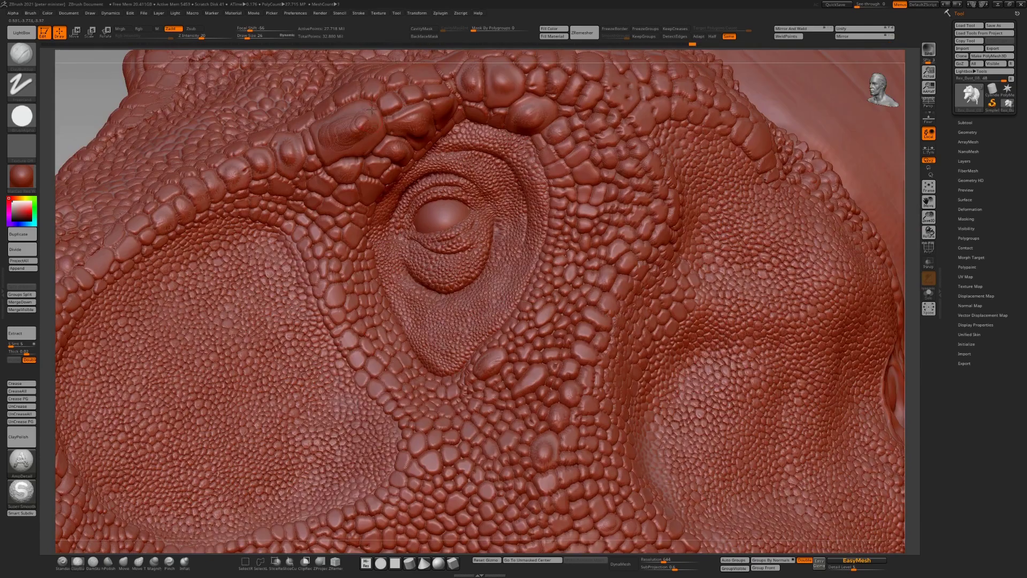
{"action": "left_click_drag", "start_coordinate": [365, 125], "coordinate": [374, 108]}
{"action": "left_click_drag", "start_coordinate": [241, 174], "coordinate": [249, 164]}
{"action": "left_click_drag", "start_coordinate": [348, 128], "coordinate": [356, 123]}
{"action": "left_click_drag", "start_coordinate": [248, 160], "coordinate": [248, 176], "text": "shift"}
{"action": "left_click_drag", "start_coordinate": [204, 185], "coordinate": [195, 192], "text": "shift"}
{"action": "left_click_drag", "start_coordinate": [277, 146], "coordinate": [277, 160], "text": "shift"}
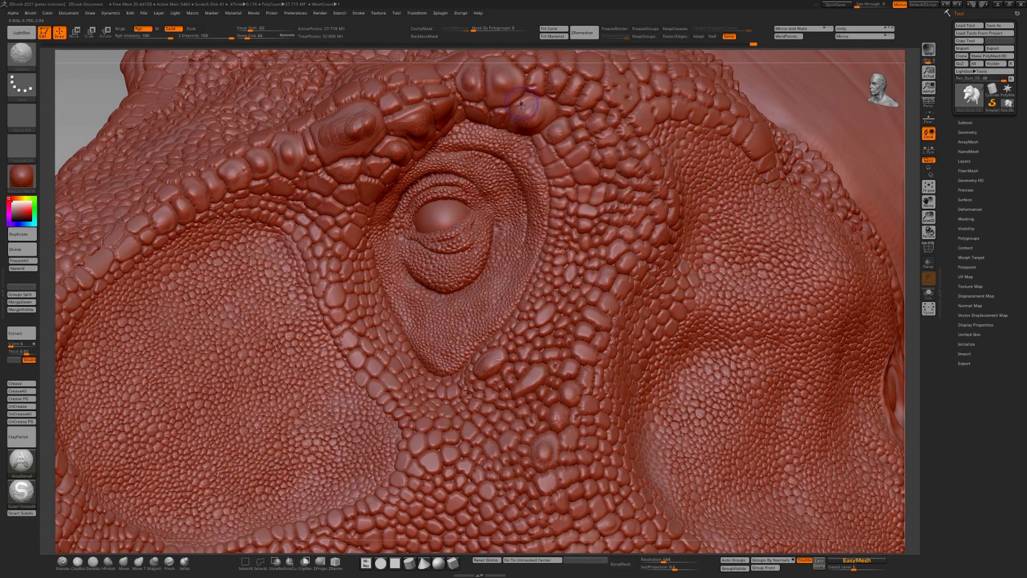
Inflate the large brow scales directly above the eye
{"action": "key", "text": "space"}
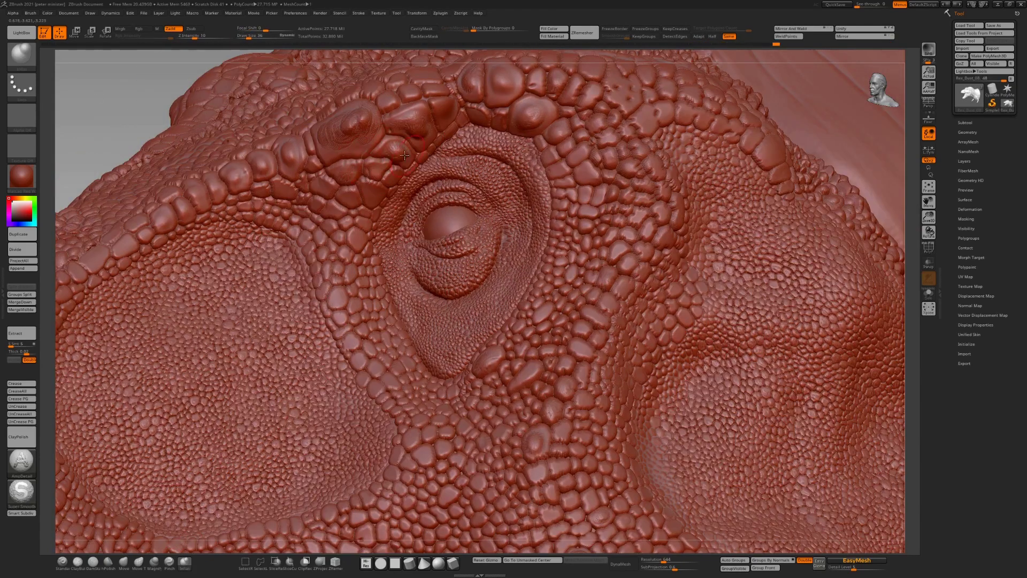
{"action": "left_click_drag", "start_coordinate": [471, 111], "coordinate": [486, 107]}
{"action": "mouse_move", "coordinate": [514, 95]}
{"action": "left_mouse_down"}
{"action": "mouse_move", "coordinate": [527, 86]}
{"action": "mouse_move", "coordinate": [554, 110]}
{"action": "left_mouse_up"}
{"action": "left_click_drag", "start_coordinate": [434, 103], "coordinate": [361, 101]}
{"action": "left_click_drag", "start_coordinate": [395, 107], "coordinate": [409, 106]}
Add raised scales in front of and above the eye with the ClayBuildup brush, smoothing the strip beside the eye
{"action": "left_click", "coordinate": [77, 561]}
{"action": "left_click_drag", "start_coordinate": [342, 310], "coordinate": [359, 360], "text": "shift"}
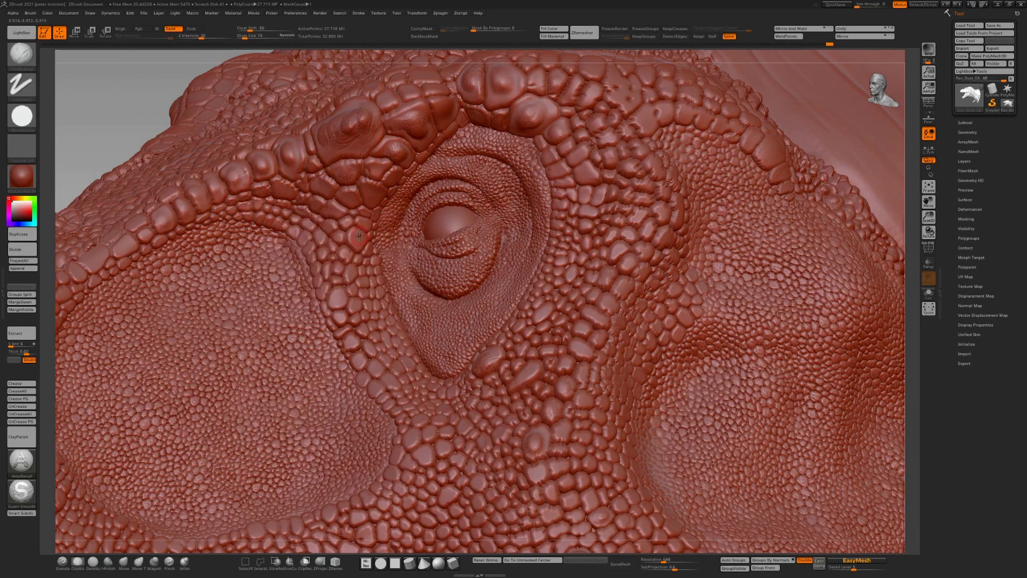
{"action": "left_click_drag", "start_coordinate": [353, 234], "coordinate": [360, 246]}
{"action": "left_click_drag", "start_coordinate": [370, 173], "coordinate": [370, 148]}
{"action": "mouse_move", "coordinate": [360, 148]}
{"action": "left_mouse_down"}
{"action": "mouse_move", "coordinate": [327, 155]}
{"action": "mouse_move", "coordinate": [329, 139]}
{"action": "left_mouse_up"}
{"action": "mouse_move", "coordinate": [373, 115]}
{"action": "left_mouse_down"}
{"action": "mouse_move", "coordinate": [362, 133]}
{"action": "mouse_move", "coordinate": [393, 110]}
{"action": "left_mouse_up"}
{"action": "mouse_move", "coordinate": [412, 91]}
{"action": "left_mouse_down"}
{"action": "mouse_move", "coordinate": [420, 143]}
{"action": "mouse_move", "coordinate": [442, 130]}
{"action": "left_mouse_up"}
{"action": "left_click_drag", "start_coordinate": [491, 85], "coordinate": [496, 104]}
Refine the large rounded scales along the front of the brow ridge
{"action": "key", "text": "ctrl+shift+z"}
{"action": "key", "text": "ctrl+shift+z"}
{"action": "key", "text": "ctrl+shift+z"}
{"action": "key", "text": "ctrl+shift+z"}
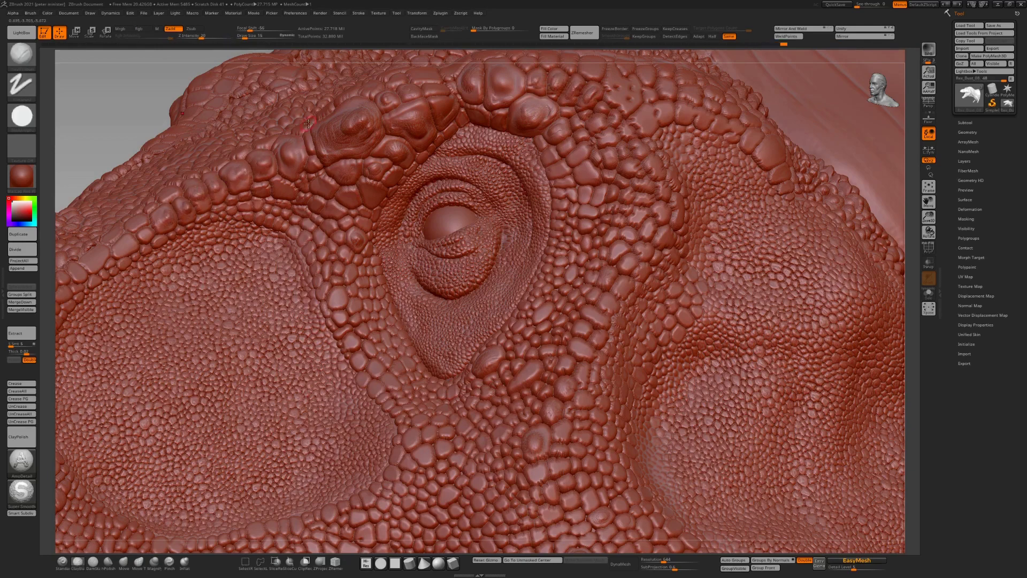
{"action": "key", "text": "ctrl+shift+z"}
{"action": "key", "text": "ctrl+shift+z"}
{"action": "key", "text": "ctrl+shift+z"}
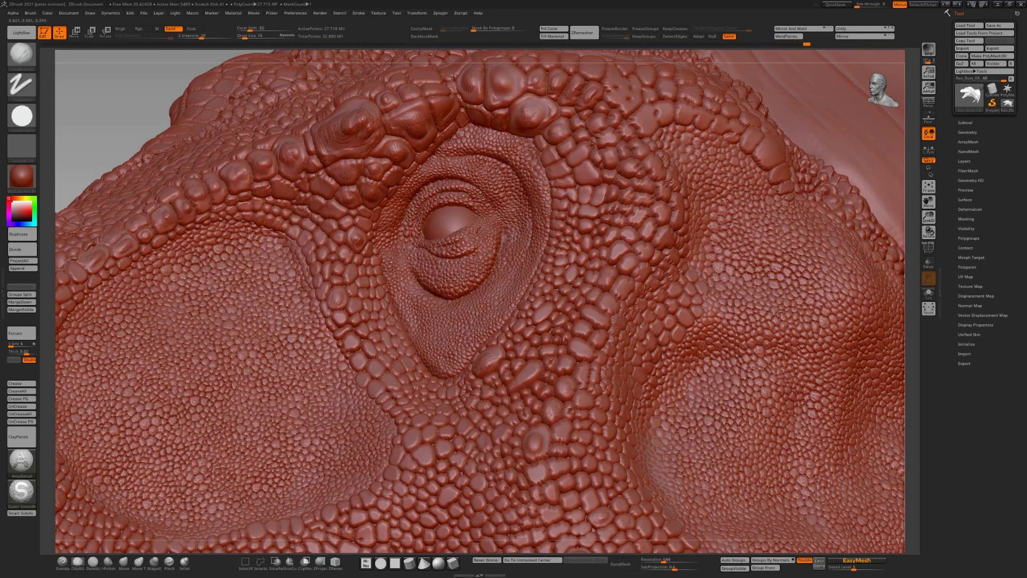
{"action": "key", "text": "ctrl+shift+z"}
{"action": "key", "text": "ctrl+shift+z"}
{"action": "key", "text": "ctrl+shift+z"}
{"action": "key", "text": "ctrl+shift+z"}
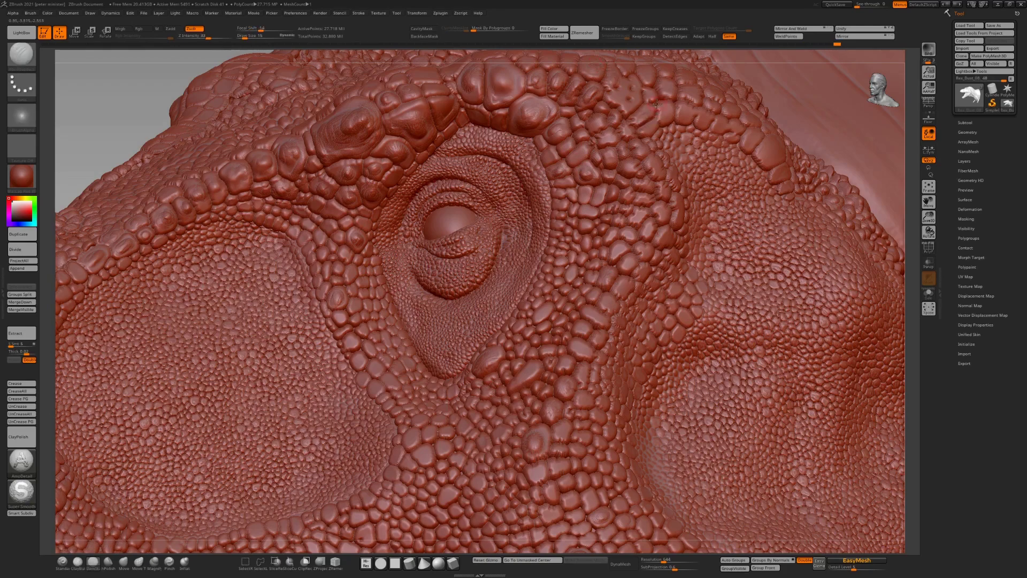
Carve creases between the scales along the rear of the brow ridge with the DamStandard brush
{"action": "left_click_drag", "start_coordinate": [632, 97], "coordinate": [619, 108]}
{"action": "mouse_move", "coordinate": [626, 104]}
{"action": "left_mouse_down"}
{"action": "mouse_move", "coordinate": [614, 81]}
{"action": "mouse_move", "coordinate": [635, 94]}
{"action": "left_mouse_up"}
{"action": "right_click_drag", "start_coordinate": [633, 160], "coordinate": [396, 187]}
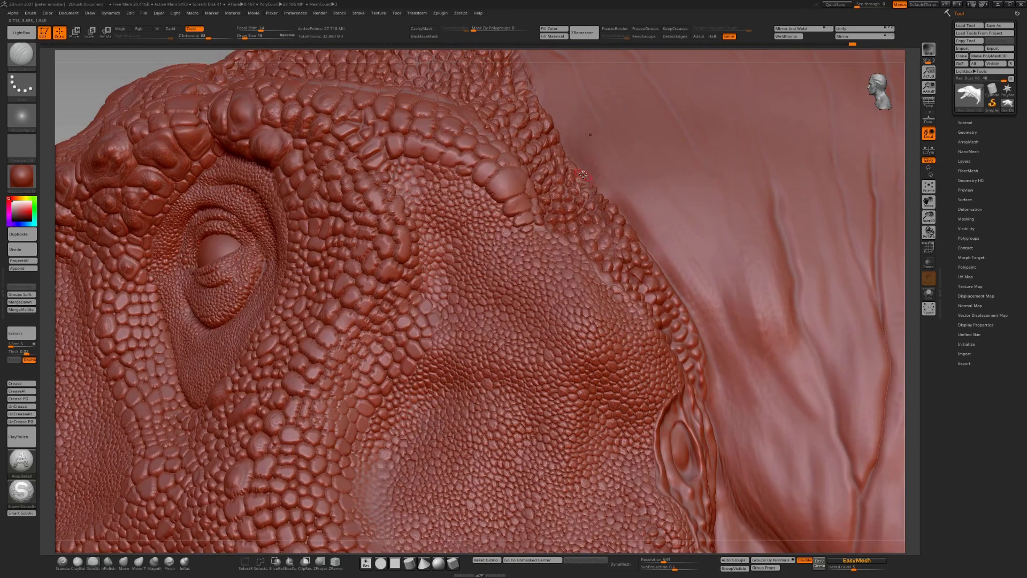
{"action": "key", "text": "ctrl+shift+z"}
{"action": "key", "text": "ctrl+shift+z"}
{"action": "key", "text": "ctrl+shift+z"}
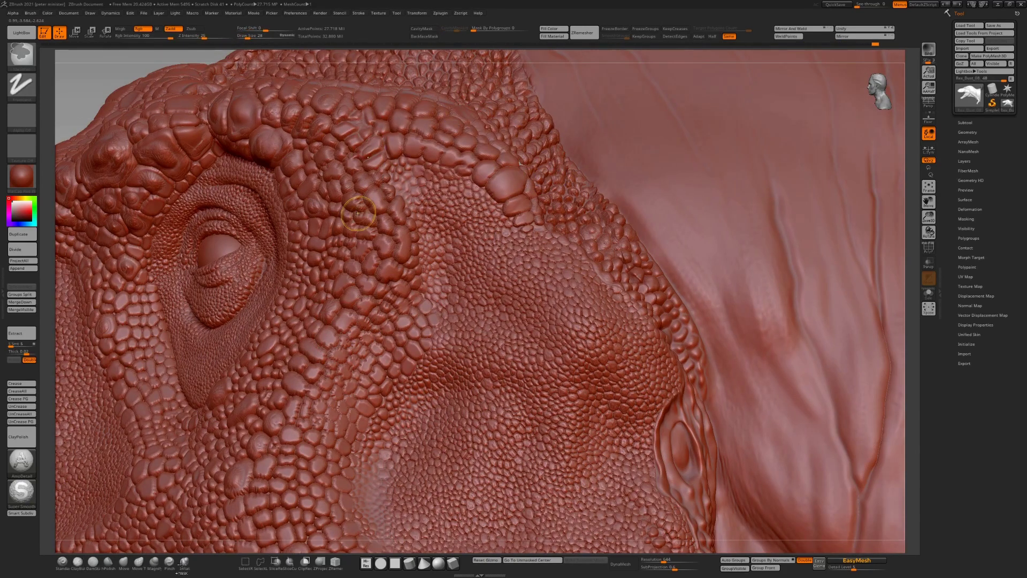
{"action": "key", "text": "space"}
{"action": "key", "text": "ctrl+shift+z"}
{"action": "key", "text": "ctrl+shift+z"}
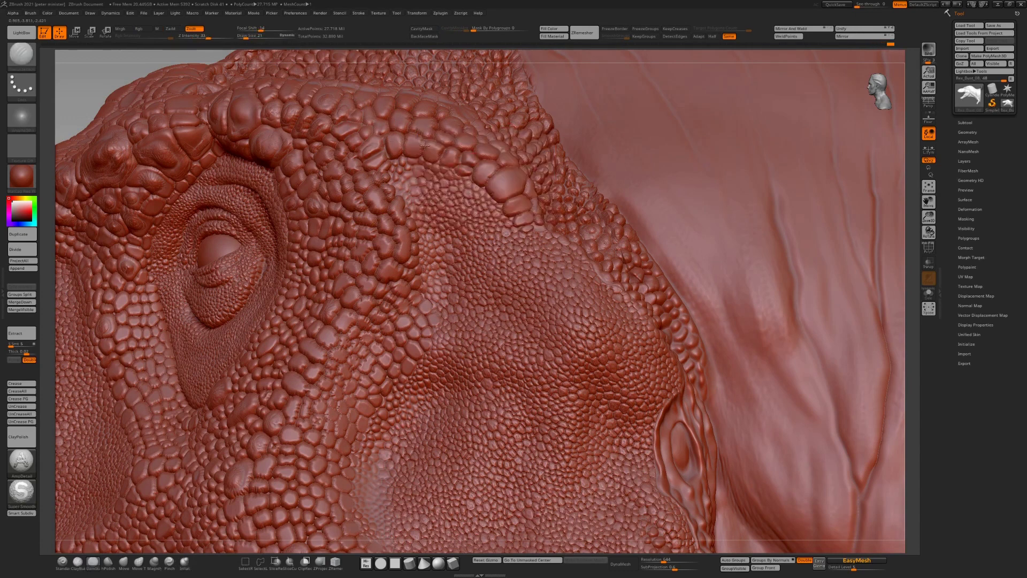
Deepen the gaps between the scales behind and below the eye, smoothing the edge of the finer scale patch
{"action": "left_click_drag", "start_coordinate": [343, 397], "coordinate": [341, 452]}
{"action": "left_click_drag", "start_coordinate": [416, 312], "coordinate": [416, 334], "text": "shift"}
{"action": "left_click_drag", "start_coordinate": [351, 327], "coordinate": [327, 390]}
Build up rounded scales below, in front of and behind the eye with the ClayBuildup brush
{"action": "left_click", "coordinate": [77, 562]}
{"action": "left_click_drag", "start_coordinate": [323, 341], "coordinate": [330, 335]}
{"action": "left_click_drag", "start_coordinate": [341, 323], "coordinate": [349, 318]}
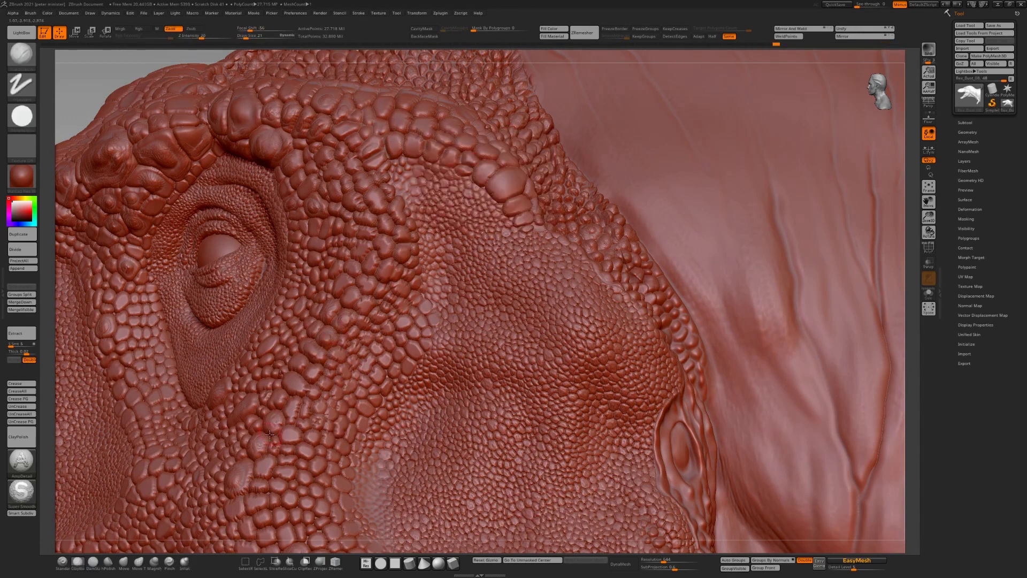
{"action": "left_click_drag", "start_coordinate": [286, 436], "coordinate": [294, 432]}
{"action": "left_click_drag", "start_coordinate": [261, 470], "coordinate": [268, 464]}
{"action": "left_click_drag", "start_coordinate": [192, 146], "coordinate": [250, 106]}
{"action": "left_click_drag", "start_coordinate": [182, 166], "coordinate": [187, 160]}
{"action": "left_click_drag", "start_coordinate": [161, 198], "coordinate": [167, 193]}
{"action": "left_click_drag", "start_coordinate": [147, 215], "coordinate": [155, 208]}
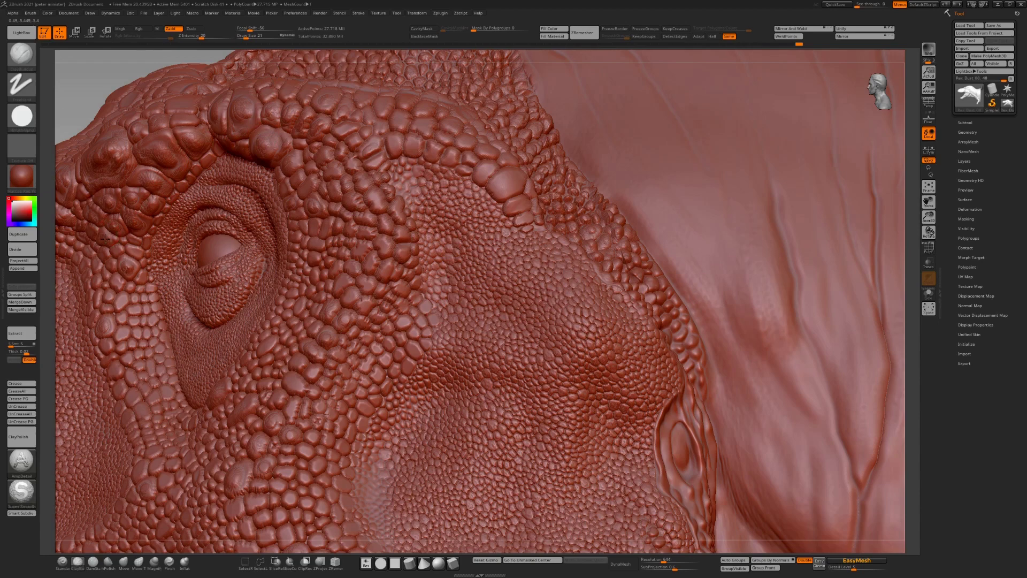
{"action": "left_click_drag", "start_coordinate": [502, 187], "coordinate": [515, 179]}
{"action": "left_click_drag", "start_coordinate": [513, 209], "coordinate": [521, 204]}
Build up and smooth the rounded scales along the top of the brow ridge above the eye
{"action": "key", "text": "ctrl+shift+z"}
{"action": "key", "text": "ctrl+shift+z"}
{"action": "key", "text": "ctrl+shift+z"}
{"action": "key", "text": "ctrl+shift+z"}
{"action": "key", "text": "ctrl+shift+z"}
{"action": "key", "text": "ctrl+shift+z"}
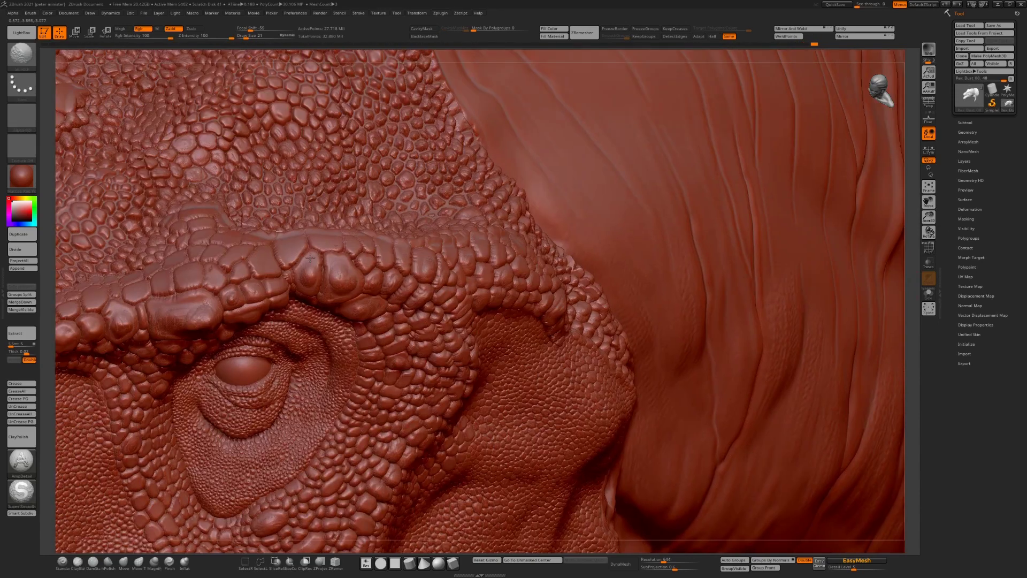
{"action": "key", "text": "ctrl+shift+z"}
{"action": "key", "text": "ctrl+shift+z"}
{"action": "key", "text": "ctrl+shift+z"}
{"action": "key", "text": "ctrl+shift+z"}
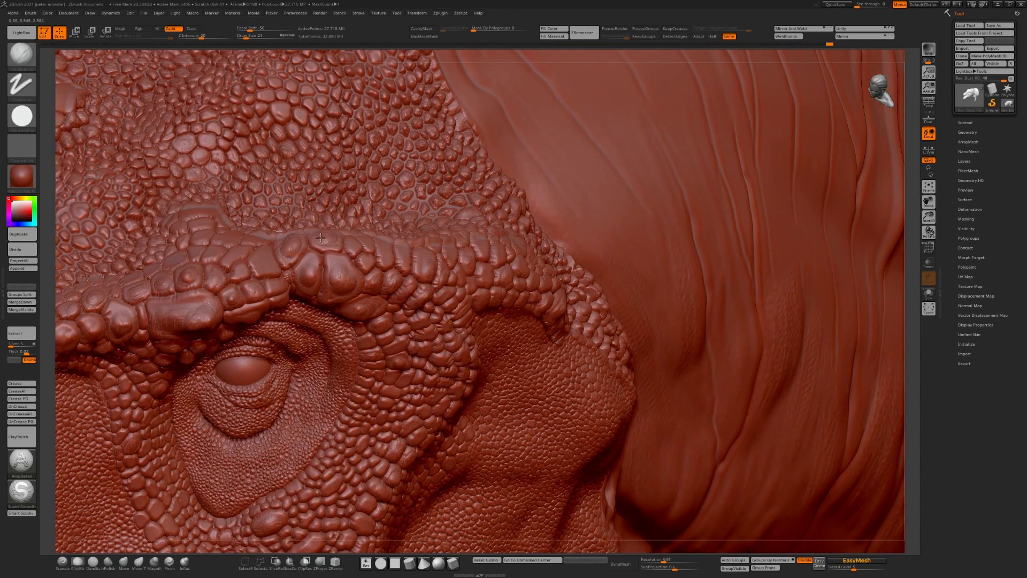
{"action": "key", "text": "ctrl+shift+z"}
{"action": "key", "text": "ctrl+shift+z"}
{"action": "key", "text": "ctrl+shift+z"}
{"action": "key", "text": "ctrl+shift+z"}
{"action": "key", "text": "ctrl+shift+z"}
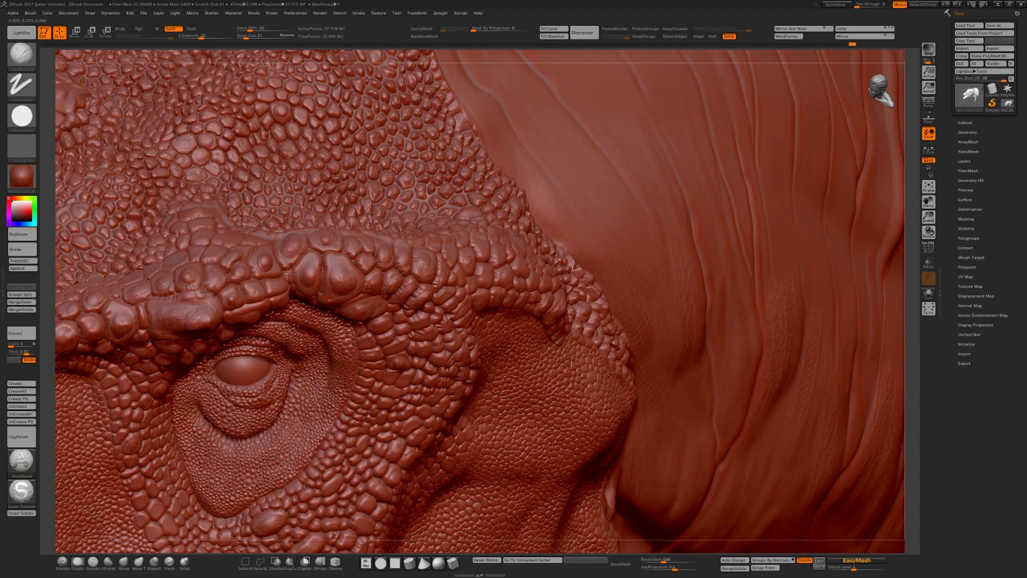
Build up and smooth raised scale bumps on the bridge of the snout behind the nostrils
{"action": "key", "text": "ctrl+shift+z"}
{"action": "key", "text": "ctrl+shift+z"}
{"action": "key", "text": "ctrl+shift+z"}
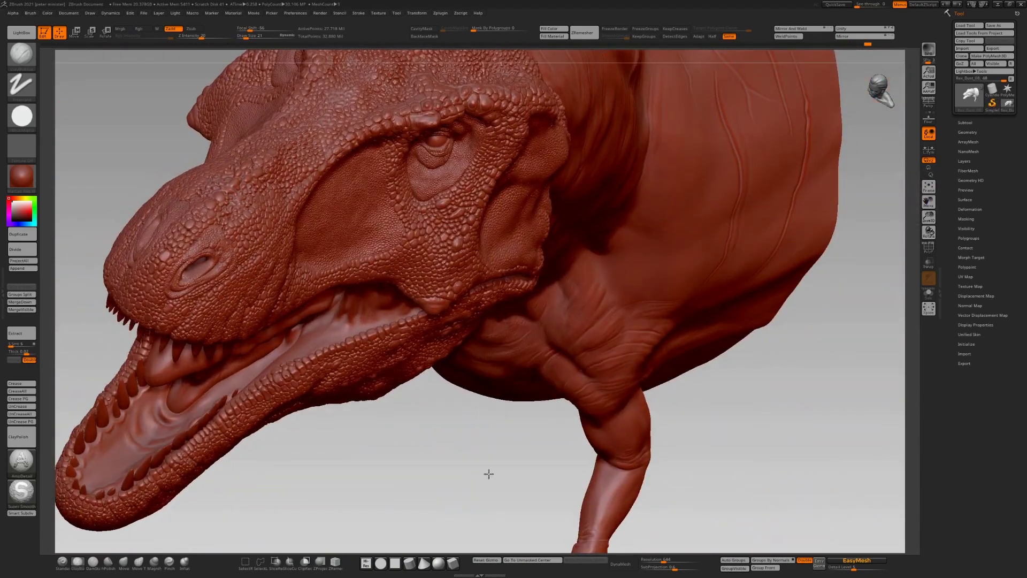
{"action": "key", "text": "ctrl+shift+z"}
{"action": "key", "text": "ctrl+shift+z"}
{"action": "key", "text": "ctrl+shift+z"}
{"action": "key", "text": "ctrl+shift+z"}
{"action": "key", "text": "ctrl+shift+z"}
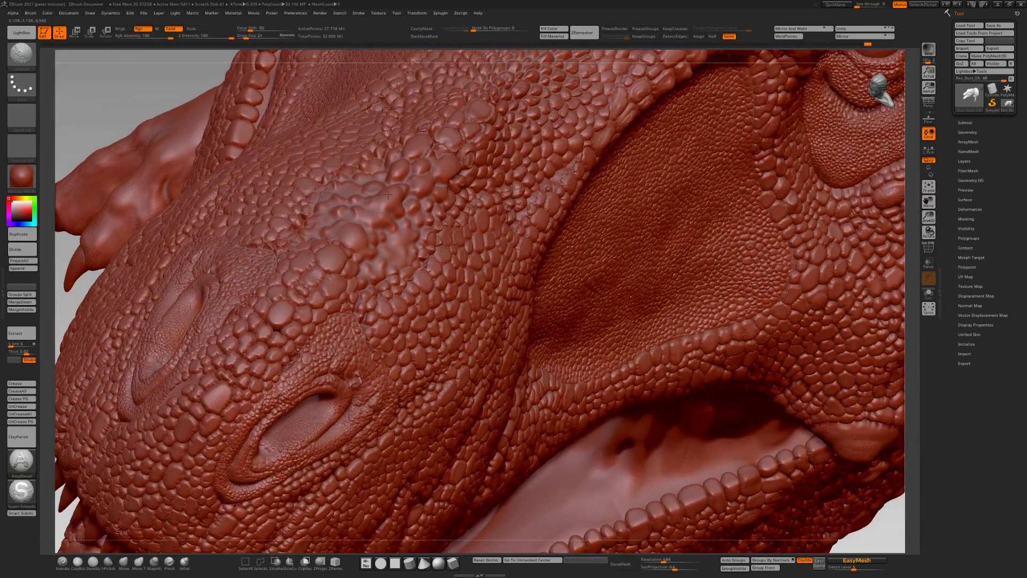
{"action": "key", "text": "ctrl+shift+z"}
{"action": "key", "text": "ctrl+shift+z"}
{"action": "key", "text": "ctrl+shift+z"}
{"action": "key", "text": "ctrl+shift+z"}
{"action": "key", "text": "ctrl+shift+z"}
{"action": "key", "text": "ctrl+shift+z"}
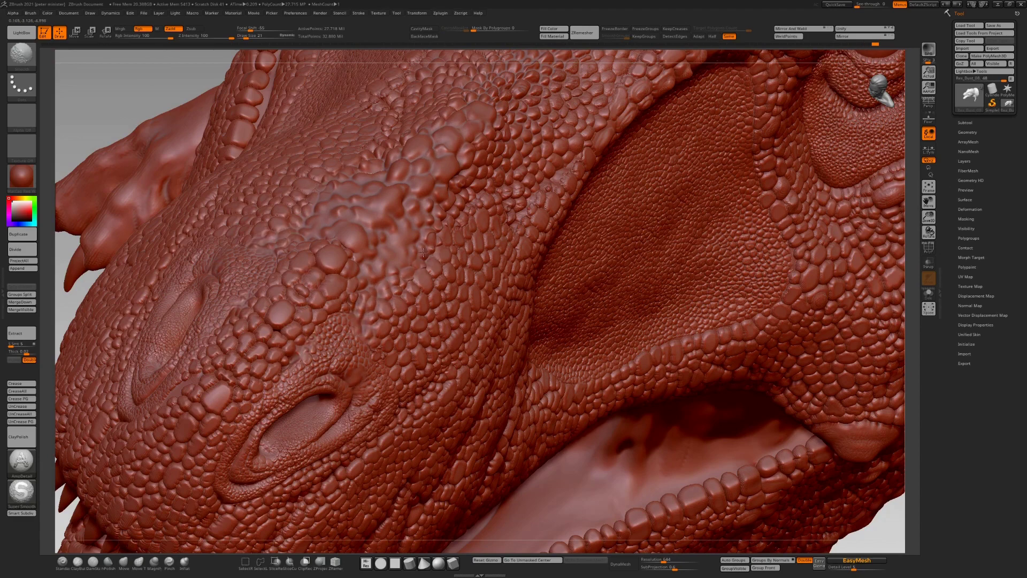
Shape individual rounded scales within the rough patch on the snout bridge, softening the forms between them
{"action": "key", "text": "ctrl+shift+z"}
{"action": "key", "text": "ctrl+shift+z"}
{"action": "key", "text": "ctrl+shift+z"}
{"action": "key", "text": "ctrl+shift+z"}
{"action": "key", "text": "ctrl+shift+z"}
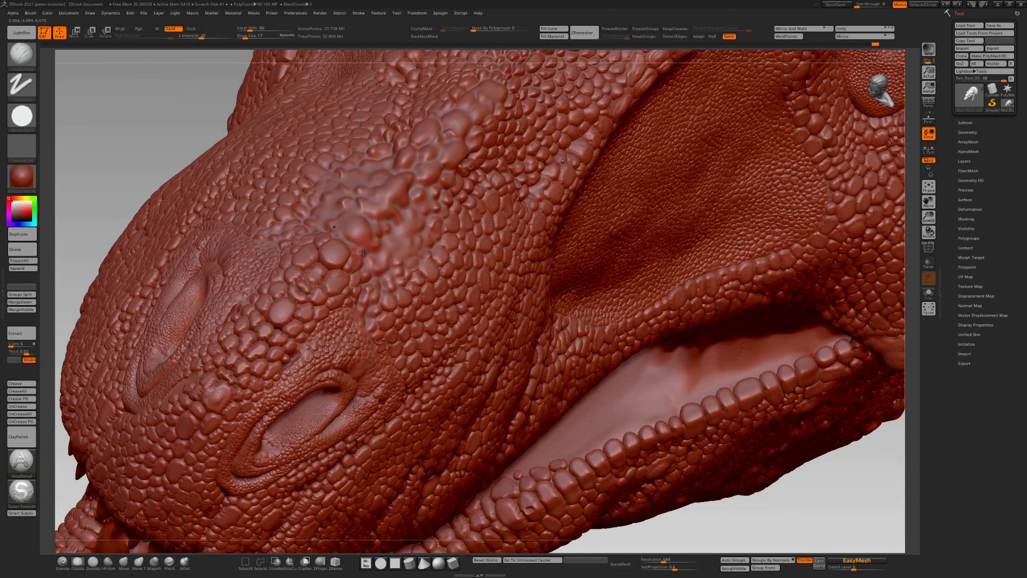
{"action": "key", "text": "ctrl+shift+z"}
{"action": "key", "text": "ctrl+shift+z"}
{"action": "key", "text": "ctrl+shift+z"}
{"action": "key", "text": "ctrl+shift+z"}
{"action": "key", "text": "ctrl+shift+z"}
{"action": "key", "text": "ctrl+shift+z"}
{"action": "key", "text": "ctrl+shift+z"}
{"action": "key", "text": "ctrl+shift+z"}
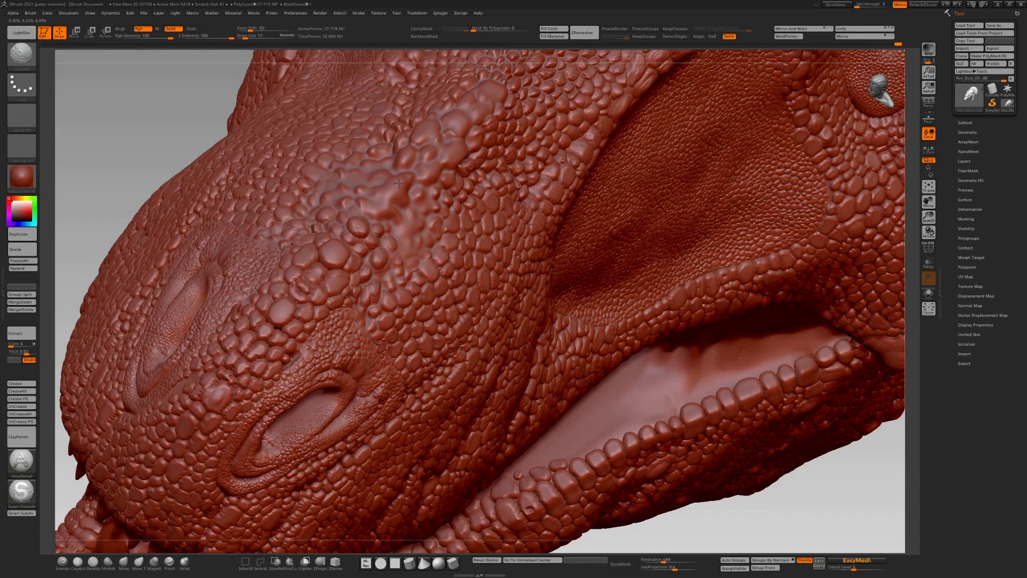
Soften the rough patch on the snout bridge and start cutting creases between its scales with the DamStandard brush
{"action": "mouse_move", "coordinate": [405, 233]}
{"action": "left_mouse_down"}
{"action": "mouse_move", "coordinate": [408, 218]}
{"action": "mouse_move", "coordinate": [412, 228]}
{"action": "left_mouse_up"}
{"action": "left_click_drag", "start_coordinate": [350, 220], "coordinate": [369, 255]}
{"action": "left_click", "coordinate": [93, 561]}
{"action": "key", "text": "space"}
{"action": "key", "text": "ctrl+z"}
{"action": "key", "text": "ctrl+z"}
{"action": "key", "text": "ctrl+z"}
{"action": "key", "text": "ctrl+z"}
{"action": "key", "text": "ctrl+z"}
{"action": "key", "text": "ctrl+z"}
{"action": "key", "text": "ctrl+z"}
{"action": "key", "text": "ctrl+z"}
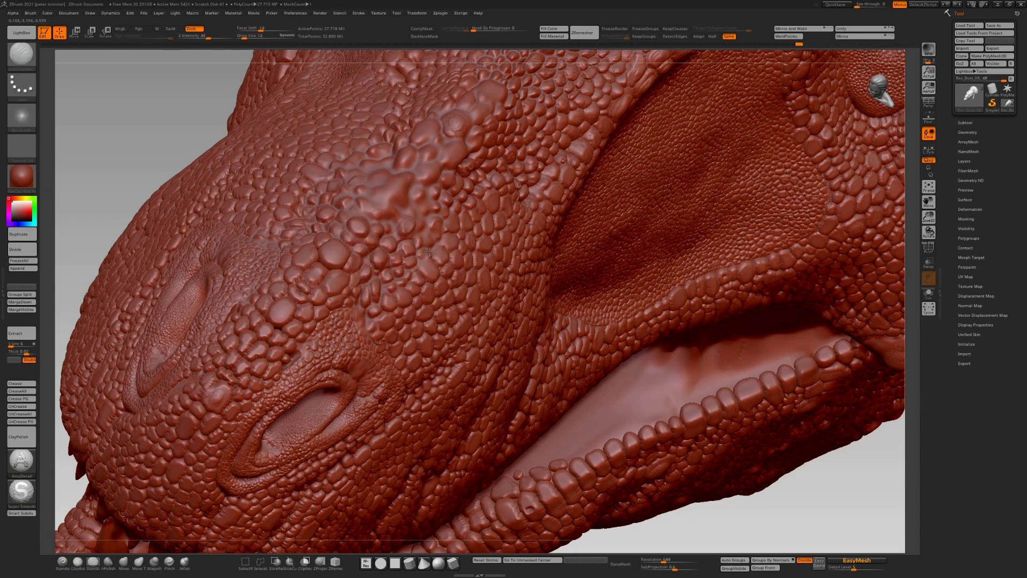
Carve creases around the large rounded scales at the upper end of the snout-bridge patch
{"action": "key", "text": "ctrl+shift+z"}
{"action": "key", "text": "ctrl+shift+z"}
{"action": "key", "text": "ctrl+shift+z"}
{"action": "key", "text": "ctrl+shift+z"}
{"action": "key", "text": "ctrl+shift+z"}
{"action": "key", "text": "ctrl+shift+z"}
{"action": "key", "text": "ctrl+shift+z"}
{"action": "key", "text": "ctrl+shift+z"}
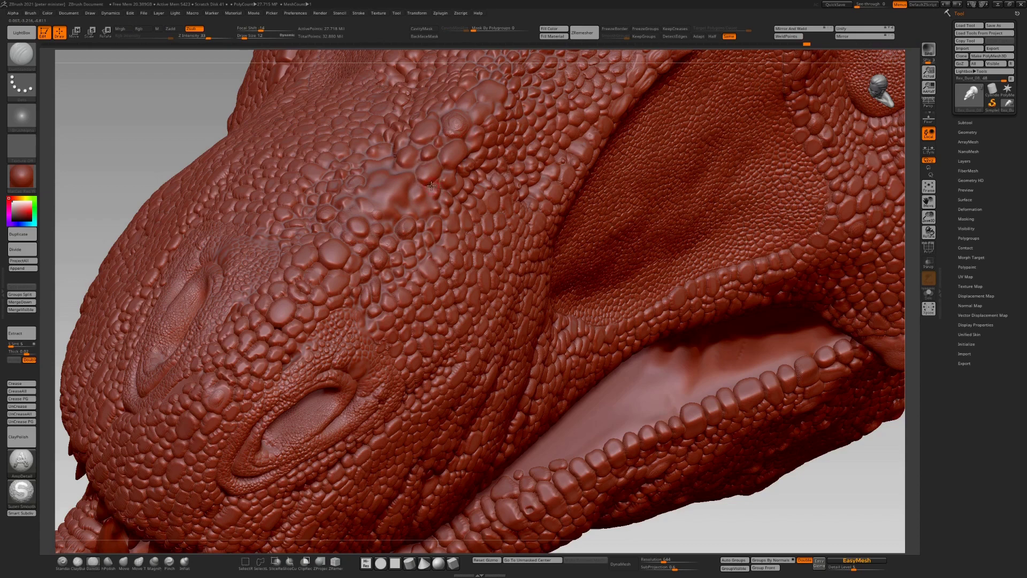
Cut the remaining soft area in the middle of the snout-bridge patch into separate rounded scales
{"action": "key", "text": "ctrl+shift+z"}
{"action": "key", "text": "ctrl+shift+z"}
{"action": "key", "text": "ctrl+shift+z"}
{"action": "key", "text": "ctrl+shift+z"}
{"action": "key", "text": "ctrl+shift+z"}
{"action": "key", "text": "ctrl+shift+z"}
{"action": "key", "text": "ctrl+shift+z"}
{"action": "key", "text": "ctrl+shift+z"}
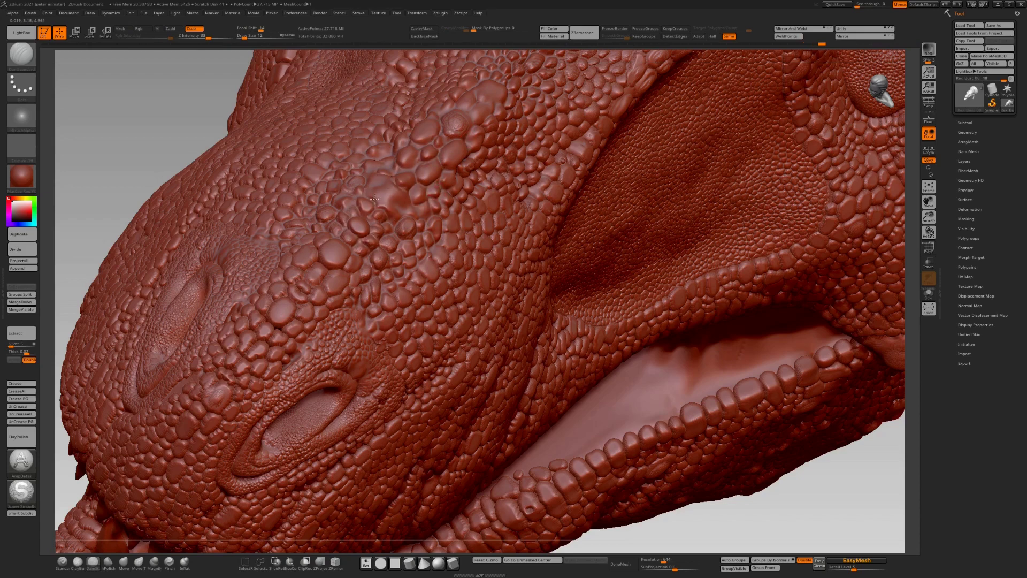
{"action": "key", "text": "ctrl+shift+z"}
{"action": "key", "text": "ctrl+shift+z"}
{"action": "key", "text": "ctrl+shift+z"}
{"action": "key", "text": "ctrl+shift+z"}
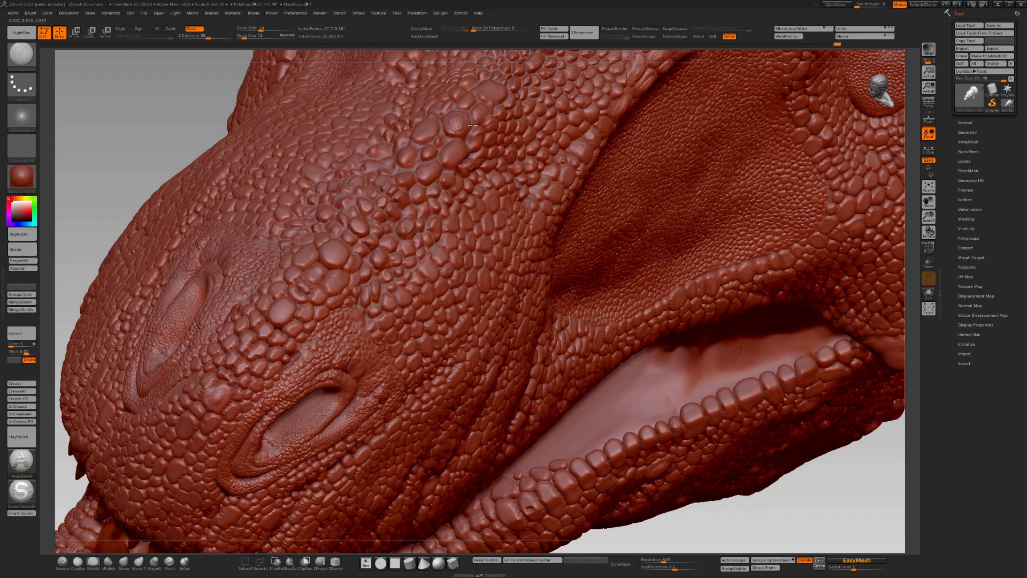
Refine and puff up the smaller scales between the snout bridge and the nostril with the Inflat brush
{"action": "key", "text": "ctrl+shift+z"}
{"action": "key", "text": "ctrl+shift+z"}
{"action": "key", "text": "ctrl+shift+z"}
{"action": "key", "text": "ctrl+shift+z"}
{"action": "key", "text": "ctrl+shift+z"}
{"action": "key", "text": "ctrl+shift+z"}
{"action": "key", "text": "ctrl+shift+z"}
{"action": "key", "text": "ctrl+shift+z"}
{"action": "key", "text": "ctrl+shift+z"}
{"action": "key", "text": "ctrl+shift+z"}
{"action": "key", "text": "ctrl+shift+z"}
{"action": "key", "text": "ctrl+shift+z"}
{"action": "key", "text": "ctrl+shift+z"}
{"action": "key", "text": "ctrl+shift+z"}
{"action": "key", "text": "ctrl+shift+z"}
{"action": "key", "text": "ctrl+shift+z"}
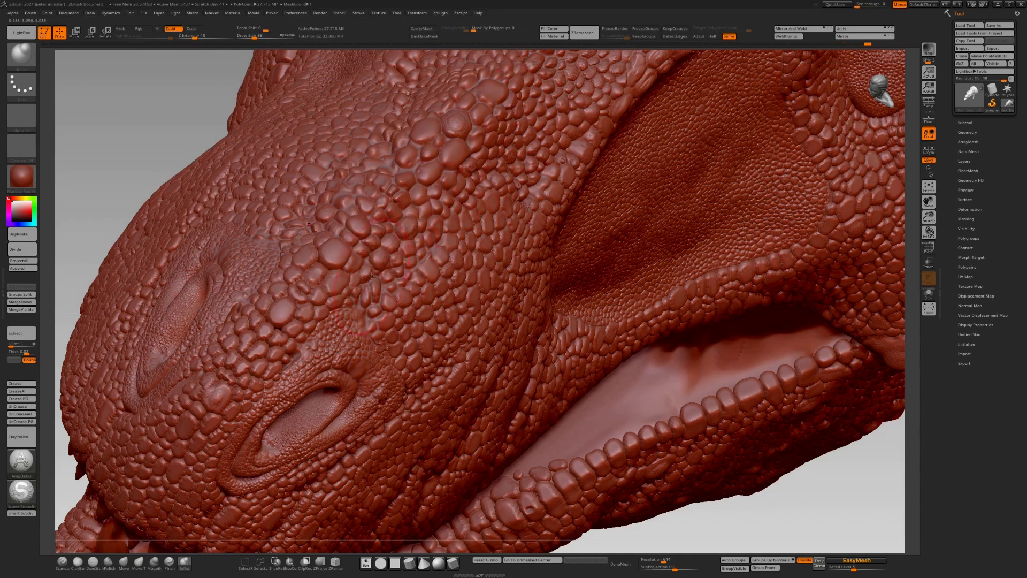
Flatten the tops of the large scales along the snout bridge and even out their shapes
{"action": "key", "text": "ctrl+shift+z"}
{"action": "key", "text": "ctrl+shift+z"}
{"action": "key", "text": "ctrl+shift+z"}
{"action": "key", "text": "ctrl+shift+z"}
{"action": "key", "text": "ctrl+shift+z"}
{"action": "key", "text": "ctrl+shift+z"}
{"action": "key", "text": "ctrl+shift+z"}
{"action": "key", "text": "ctrl+shift+z"}
{"action": "key", "text": "ctrl+shift+z"}
{"action": "key", "text": "ctrl+shift+z"}
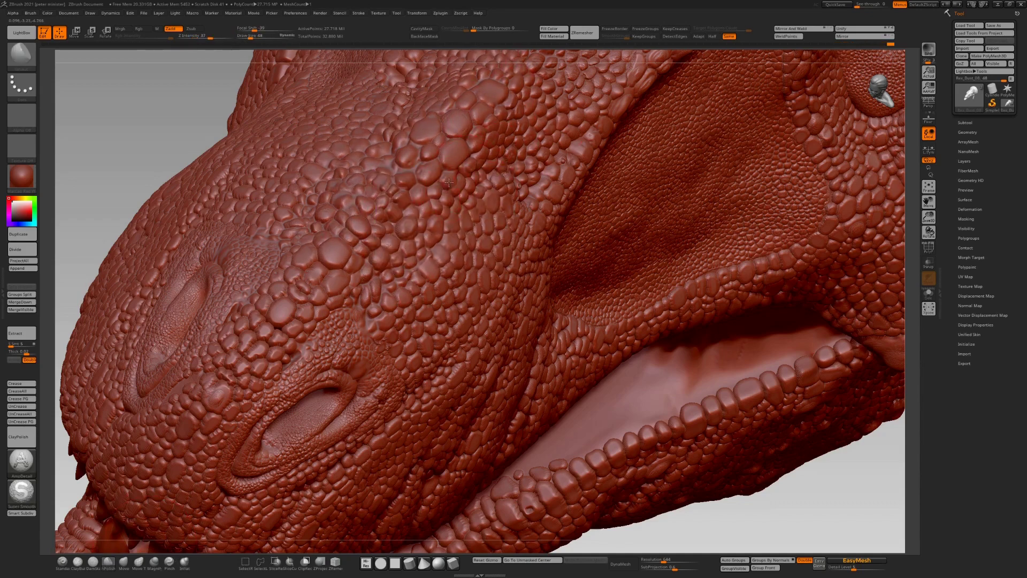
{"action": "key", "text": "ctrl+shift+z"}
{"action": "key", "text": "ctrl+shift+z"}
{"action": "key", "text": "ctrl+shift+z"}
{"action": "key", "text": "ctrl+shift+z"}
{"action": "key", "text": "ctrl+shift+z"}
{"action": "key", "text": "ctrl+shift+z"}
{"action": "key", "text": "ctrl+shift+z"}
{"action": "key", "text": "ctrl+shift+z"}
{"action": "key", "text": "ctrl+shift+z"}
{"action": "key", "text": "ctrl+shift+z"}
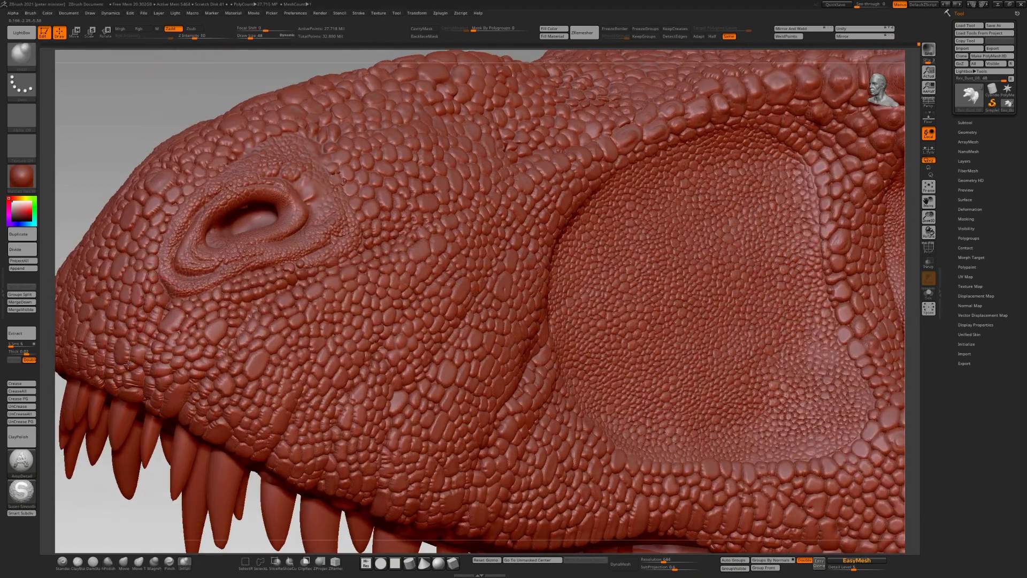
Stamp fine skin detail behind the nostril using the Standard brush with a skin alpha and DragRect stroke
{"action": "key", "text": "space"}
{"action": "key", "text": "space"}
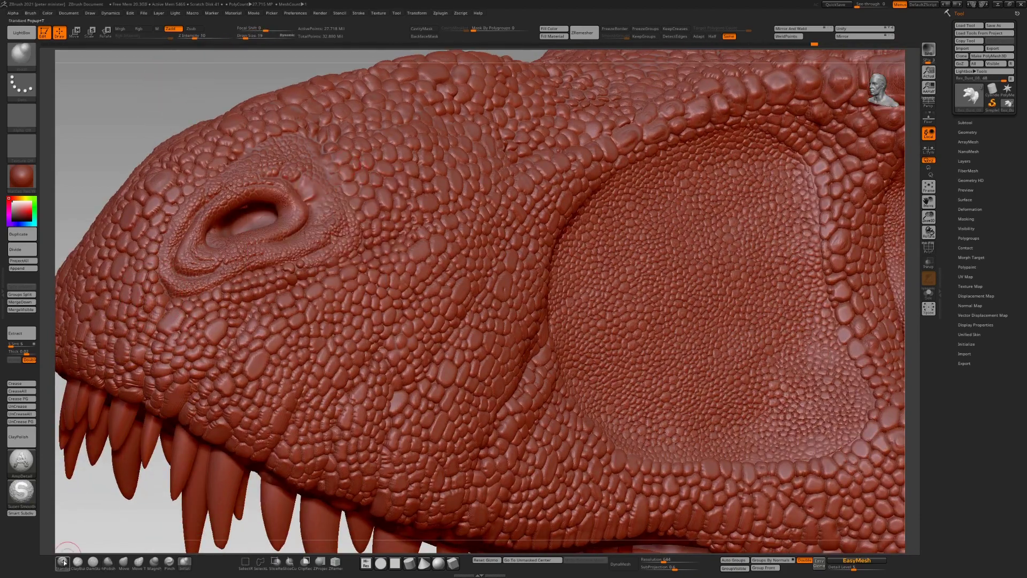
{"action": "left_click", "coordinate": [64, 563]}
{"action": "left_click", "coordinate": [21, 116]}
{"action": "left_click", "coordinate": [244, 242]}
{"action": "left_click", "coordinate": [21, 85]}
{"action": "left_click", "coordinate": [85, 161]}
{"action": "left_click_drag", "start_coordinate": [309, 191], "coordinate": [330, 176]}
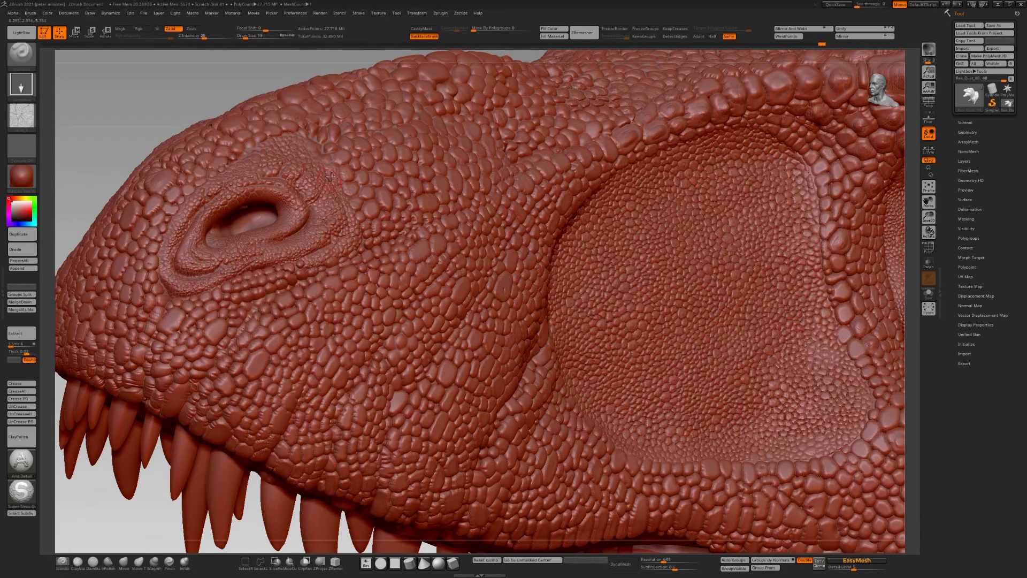
Examine the scales on the snout, eye area, lower jaw and back of the head from several angles
{"action": "left_click", "coordinate": [77, 562]}
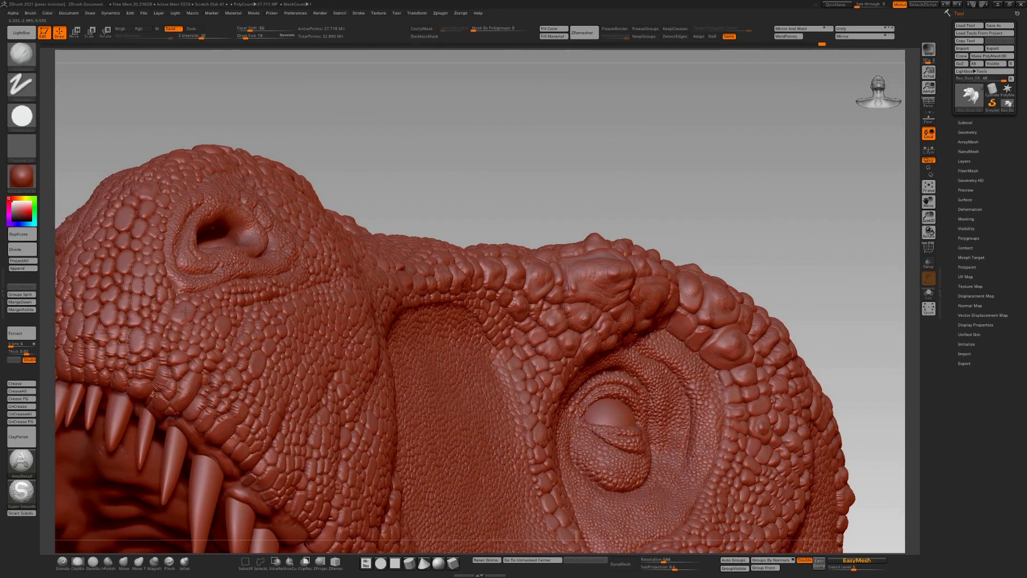
{"action": "left_click_drag", "start_coordinate": [928, 202], "coordinate": [933, 186]}
{"action": "key", "text": "ctrl+shift+z"}
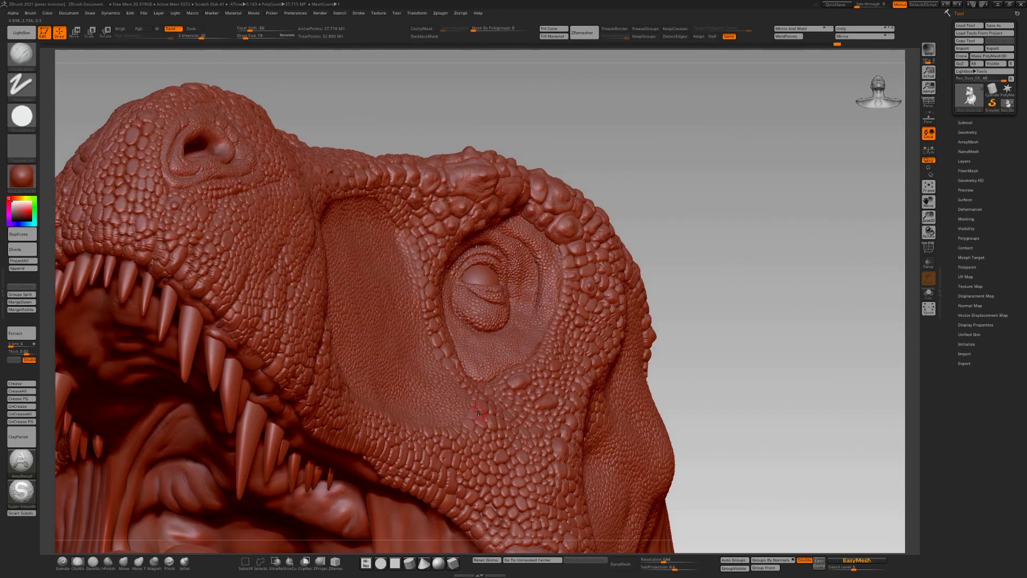
{"action": "key", "text": "ctrl+shift+z"}
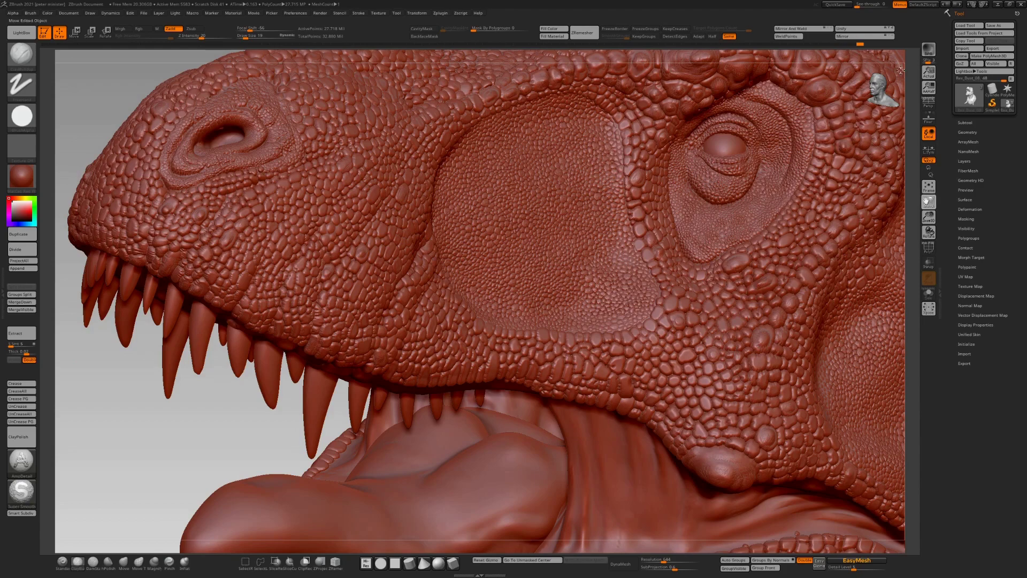
{"action": "key", "text": "ctrl+shift+z"}
{"action": "mouse_move", "coordinate": [518, 396]}
{"action": "right_mouse_down"}
{"action": "mouse_move", "coordinate": [621, 369]}
{"action": "mouse_move", "coordinate": [618, 274]}
{"action": "right_mouse_up"}
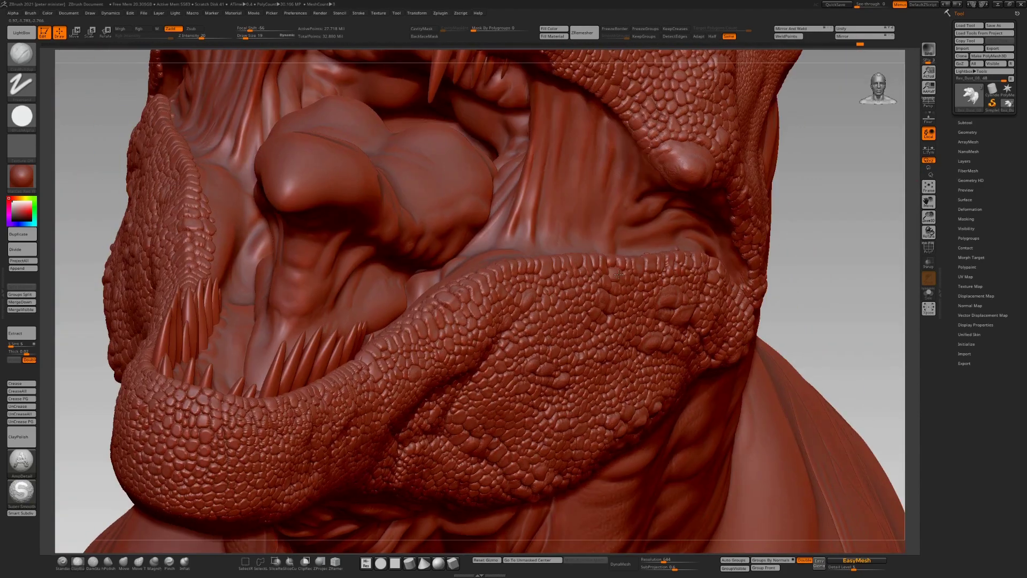
{"action": "key", "text": "ctrl+shift+z"}
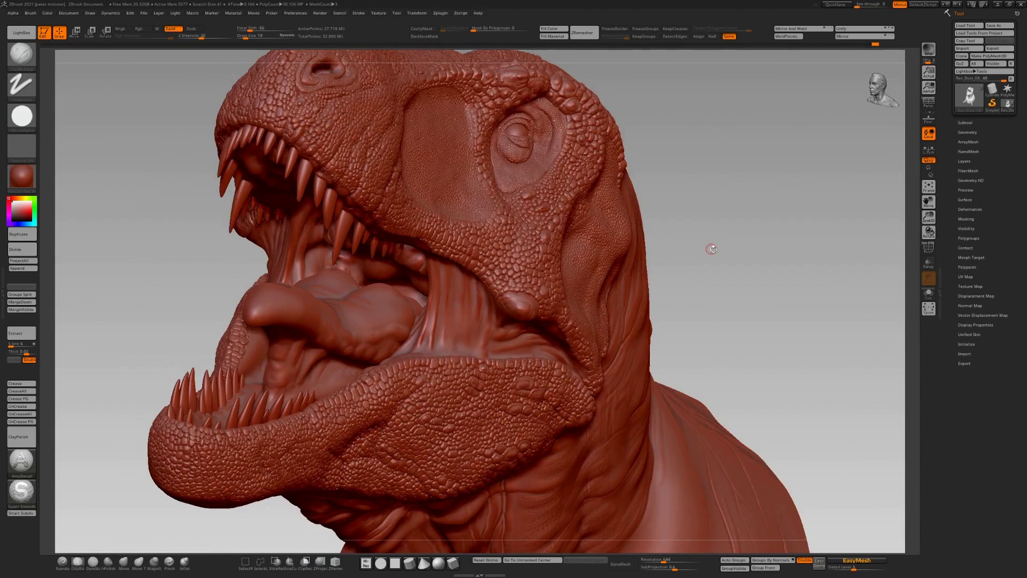
{"action": "key", "text": "ctrl+shift+z"}
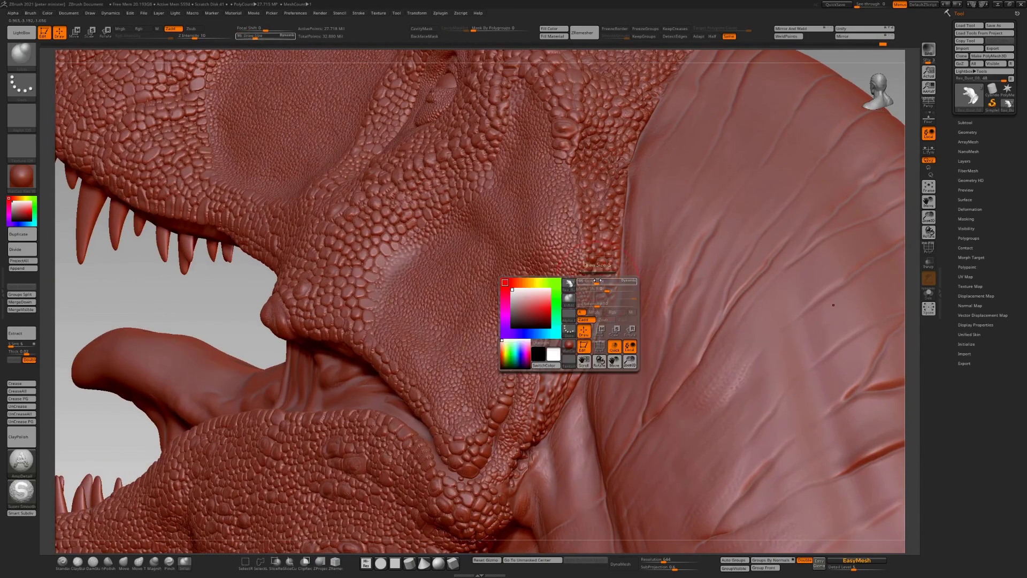
Build up the folds around the ear hollow behind the cheek with the ClayBuildup brush and a square alpha
{"action": "left_click", "coordinate": [77, 561]}
{"action": "left_click", "coordinate": [22, 116]}
{"action": "left_click", "coordinate": [185, 124]}
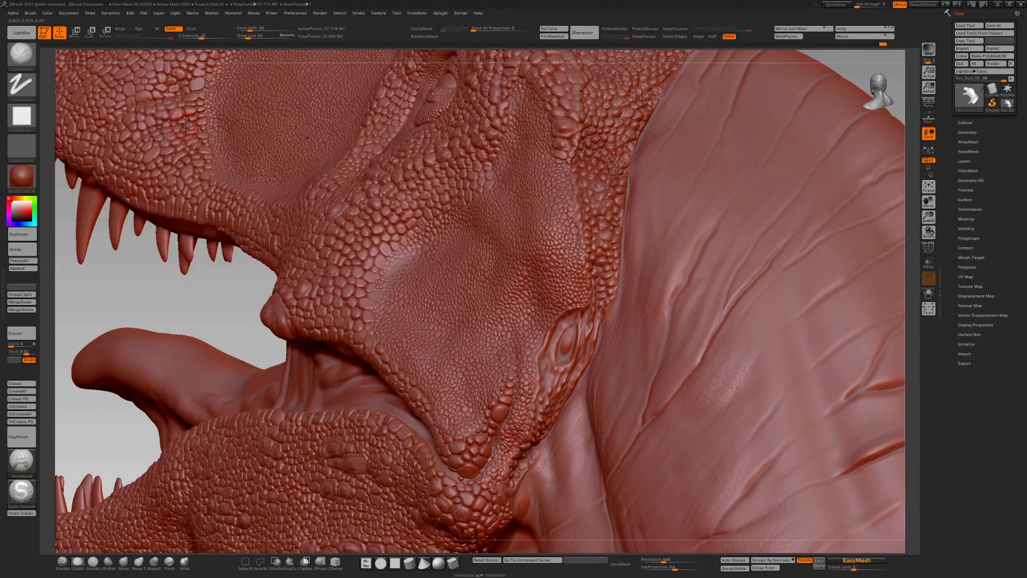
{"action": "mouse_move", "coordinate": [569, 320]}
{"action": "left_mouse_down"}
{"action": "mouse_move", "coordinate": [561, 326]}
{"action": "mouse_move", "coordinate": [588, 305]}
{"action": "left_mouse_up"}
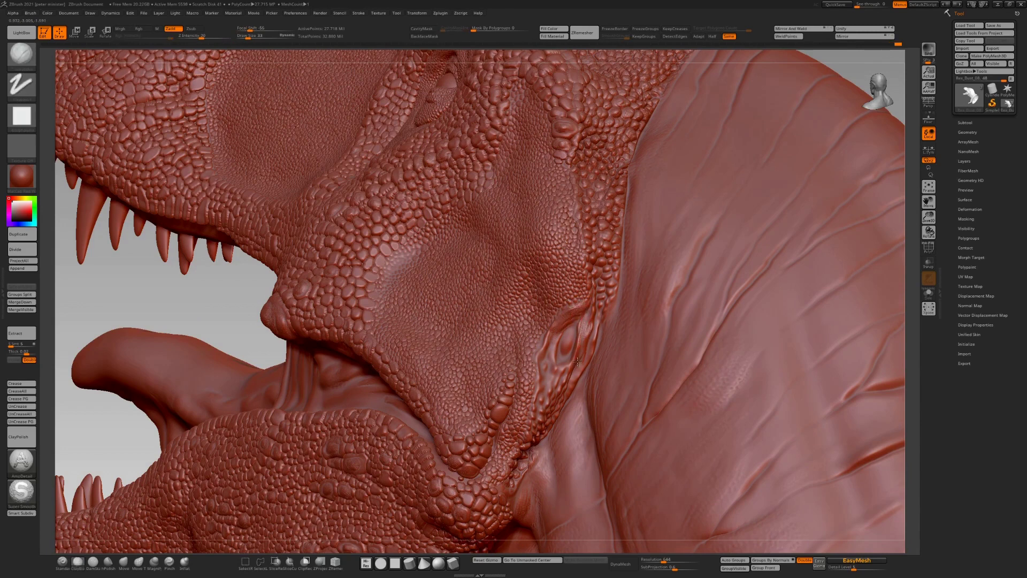
{"action": "left_click_drag", "start_coordinate": [541, 396], "coordinate": [549, 400]}
{"action": "left_click_drag", "start_coordinate": [541, 350], "coordinate": [553, 326]}
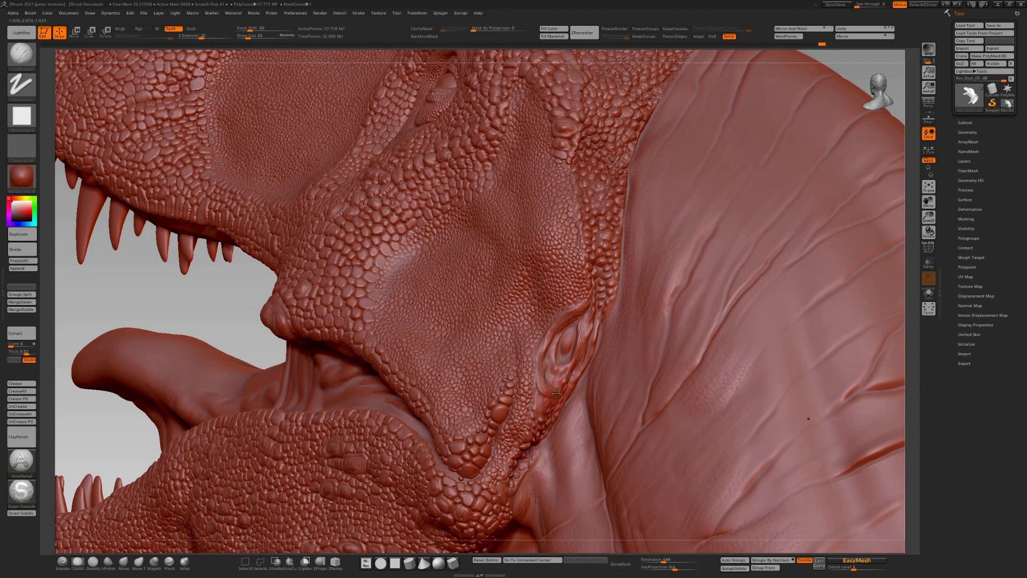
{"action": "left_click_drag", "start_coordinate": [541, 388], "coordinate": [550, 400]}
{"action": "left_click_drag", "start_coordinate": [527, 448], "coordinate": [531, 460], "text": "shift"}
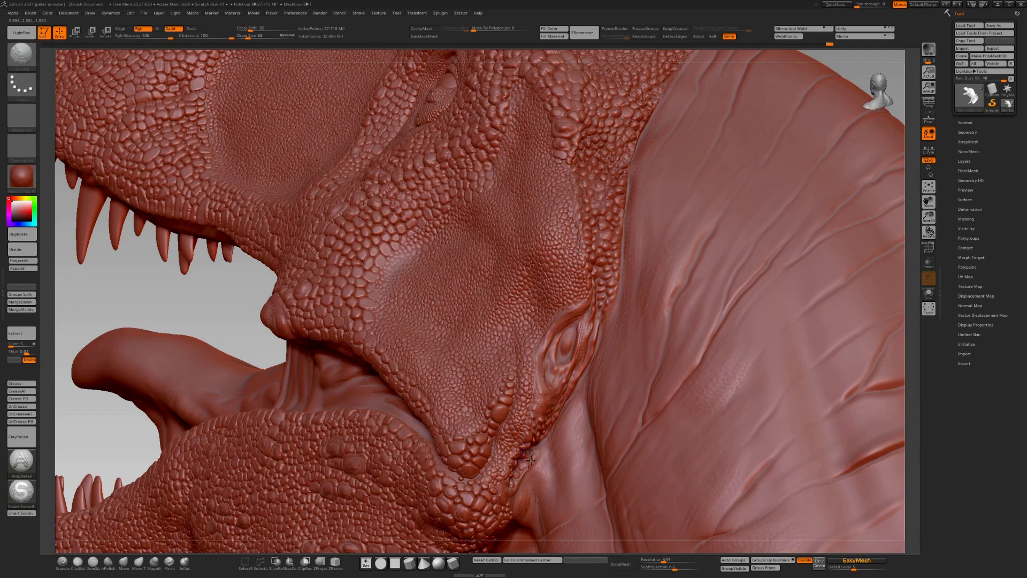
Shape the ear folds into an oval rim around the opening, smoothing between the build-up strokes
{"action": "key", "text": "b"}
{"action": "key", "text": "c"}
{"action": "key", "text": "b"}
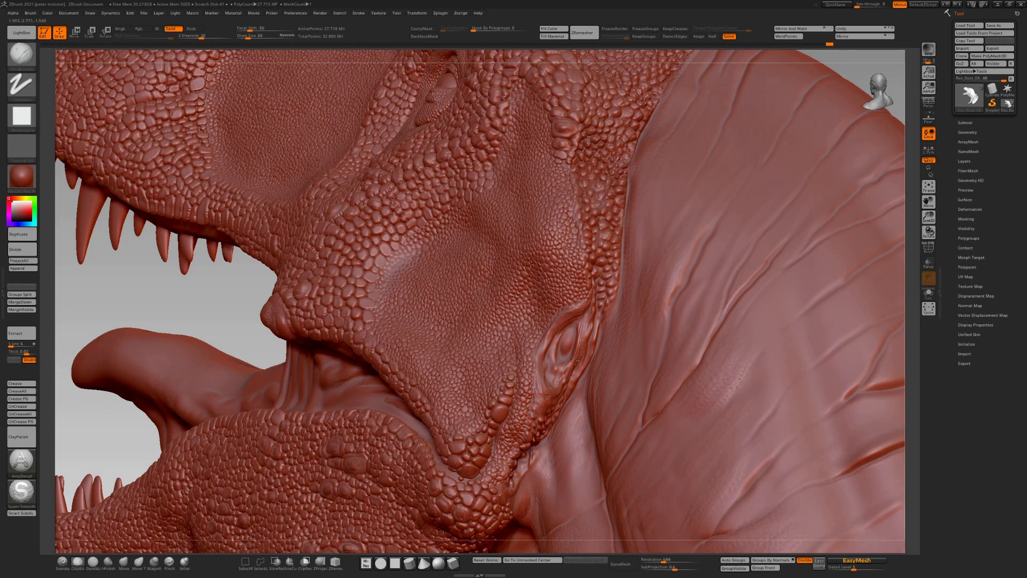
{"action": "left_click_drag", "start_coordinate": [575, 361], "coordinate": [572, 367]}
{"action": "key", "text": "b"}
{"action": "key", "text": "s"}
{"action": "key", "text": "t"}
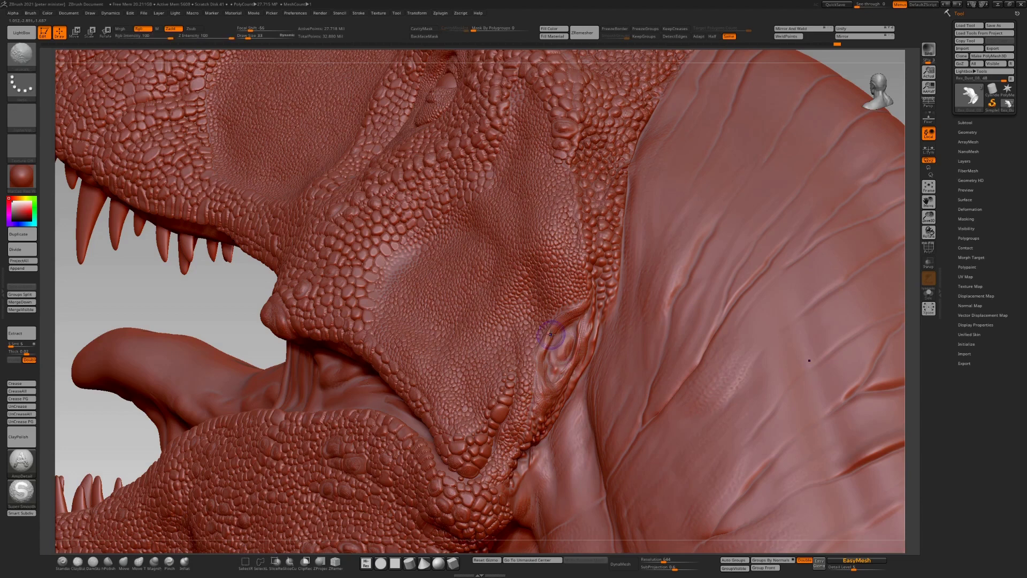
{"action": "key", "text": "b"}
{"action": "key", "text": "c"}
{"action": "key", "text": "b"}
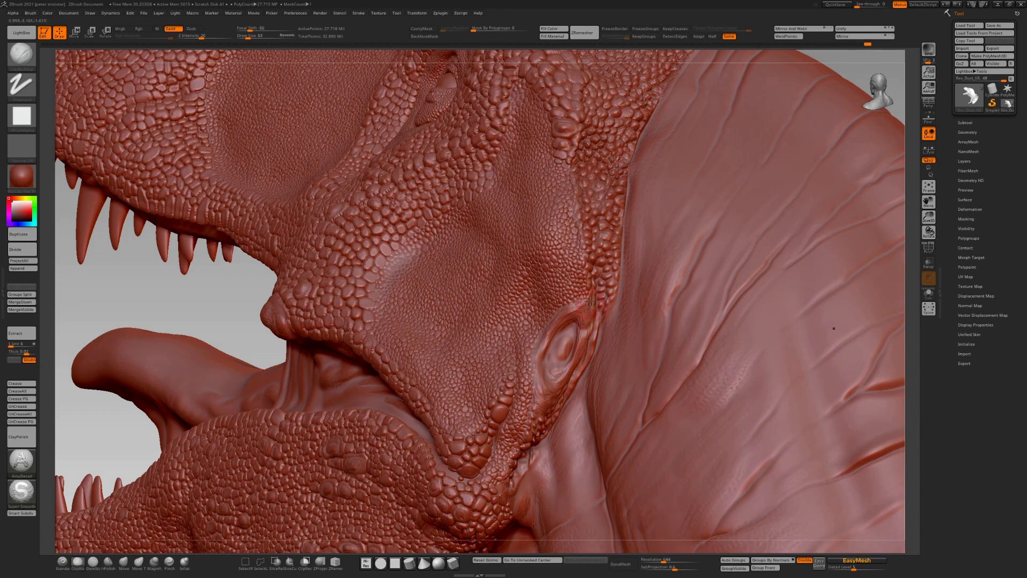
Add clay at the upper edge of the ear and smooth its rim and inner hollow
{"action": "mouse_move", "coordinate": [586, 318]}
{"action": "left_mouse_down"}
{"action": "mouse_move", "coordinate": [565, 394]}
{"action": "mouse_move", "coordinate": [548, 335]}
{"action": "mouse_move", "coordinate": [544, 372]}
{"action": "mouse_move", "coordinate": [549, 378]}
{"action": "mouse_move", "coordinate": [558, 328]}
{"action": "mouse_move", "coordinate": [538, 354]}
{"action": "mouse_move", "coordinate": [579, 309]}
{"action": "mouse_move", "coordinate": [586, 320]}
{"action": "mouse_move", "coordinate": [578, 300]}
{"action": "left_mouse_up"}
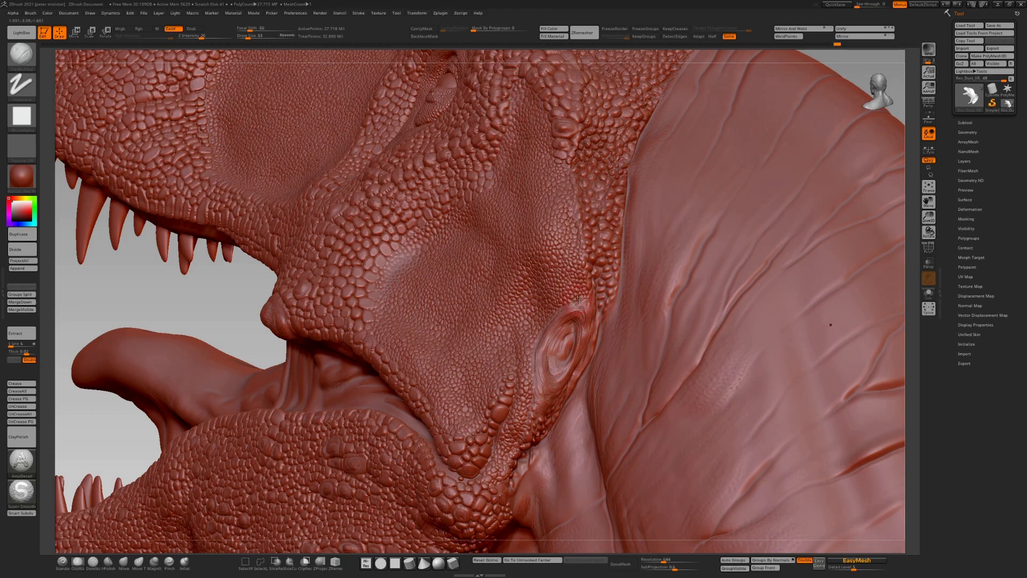
{"action": "left_click", "coordinate": [93, 560]}
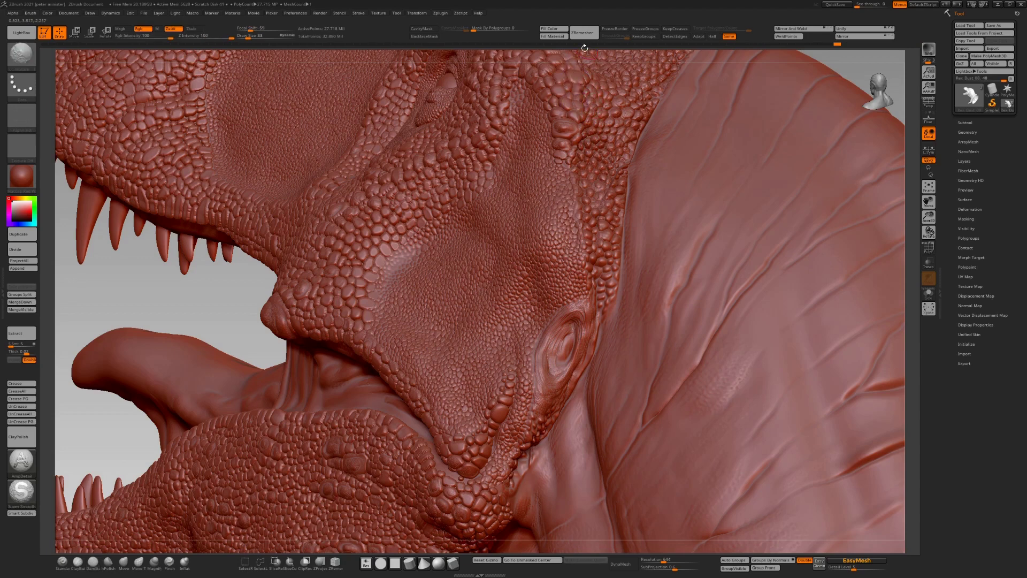
{"action": "mouse_move", "coordinate": [654, 112]}
{"action": "left_mouse_down", "text": "shift"}
{"action": "mouse_move", "coordinate": [686, 70]}
{"action": "mouse_move", "coordinate": [678, 84]}
{"action": "left_mouse_up", "text": "shift"}
{"action": "left_click_drag", "start_coordinate": [560, 371], "coordinate": [573, 304], "text": "shift"}
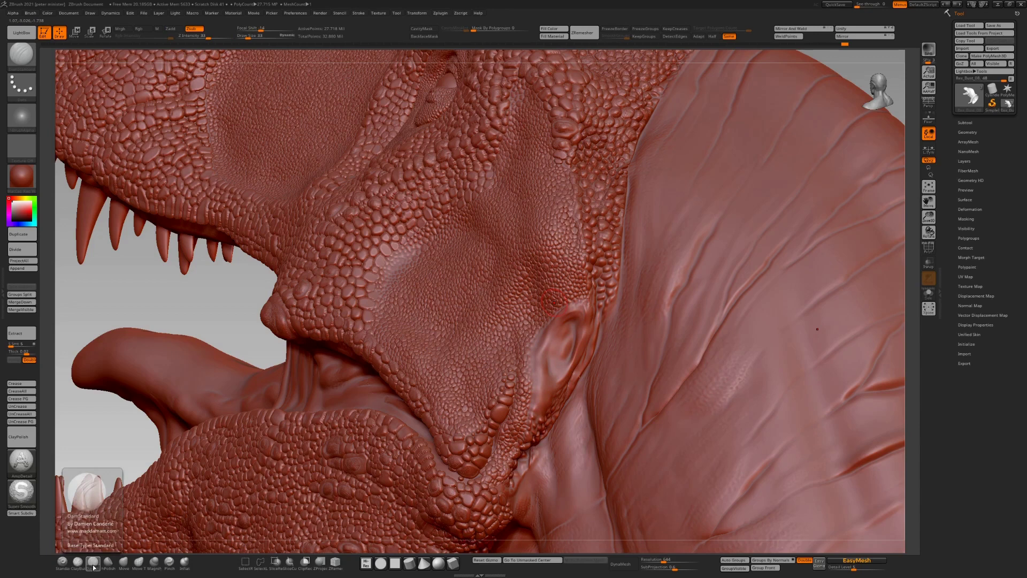
Carve crisp creases inside the ear opening and around its rim with the DamStandard brush
{"action": "key", "text": "b"}
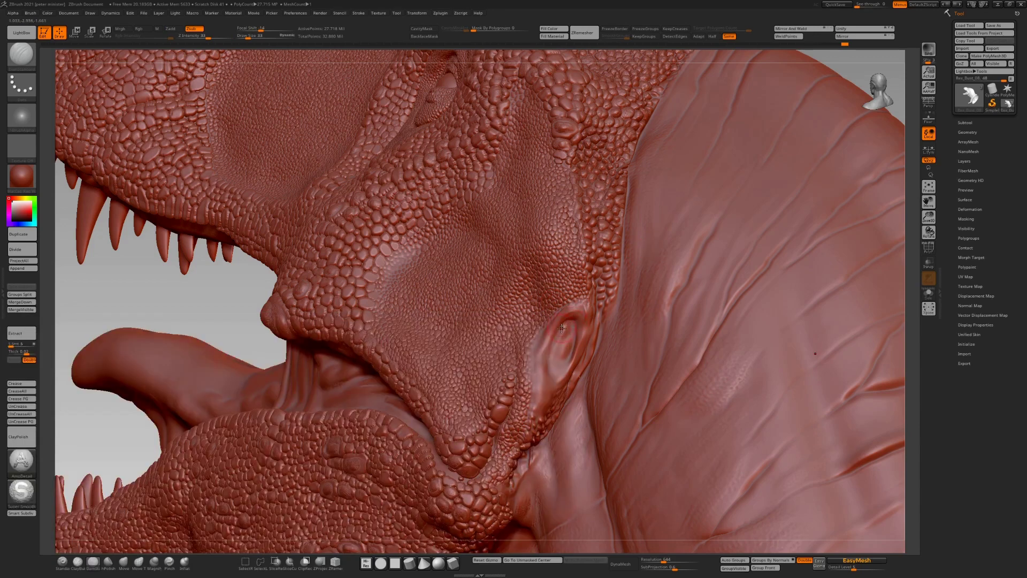
{"action": "key", "text": "space"}
{"action": "left_click_drag", "start_coordinate": [562, 329], "coordinate": [550, 369]}
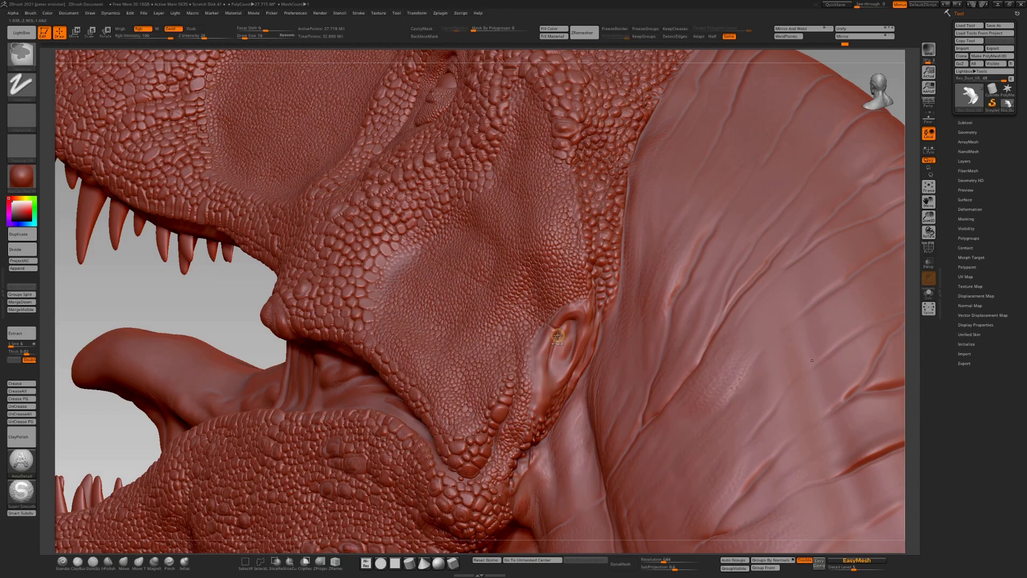
{"action": "key", "text": "ctrl+z"}
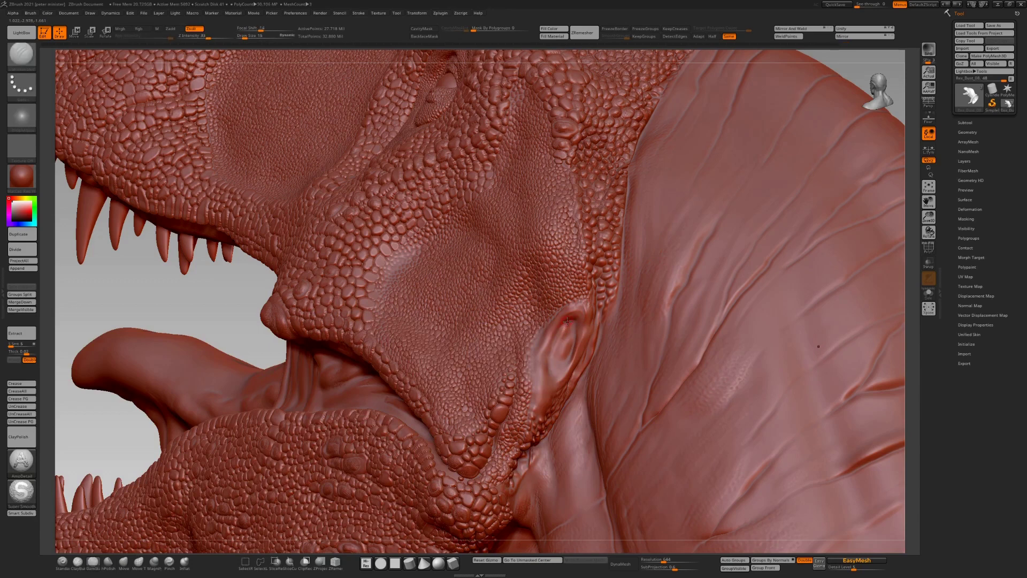
{"action": "mouse_move", "coordinate": [558, 331]}
{"action": "left_mouse_down"}
{"action": "mouse_move", "coordinate": [547, 366]}
{"action": "mouse_move", "coordinate": [576, 328]}
{"action": "left_mouse_up"}
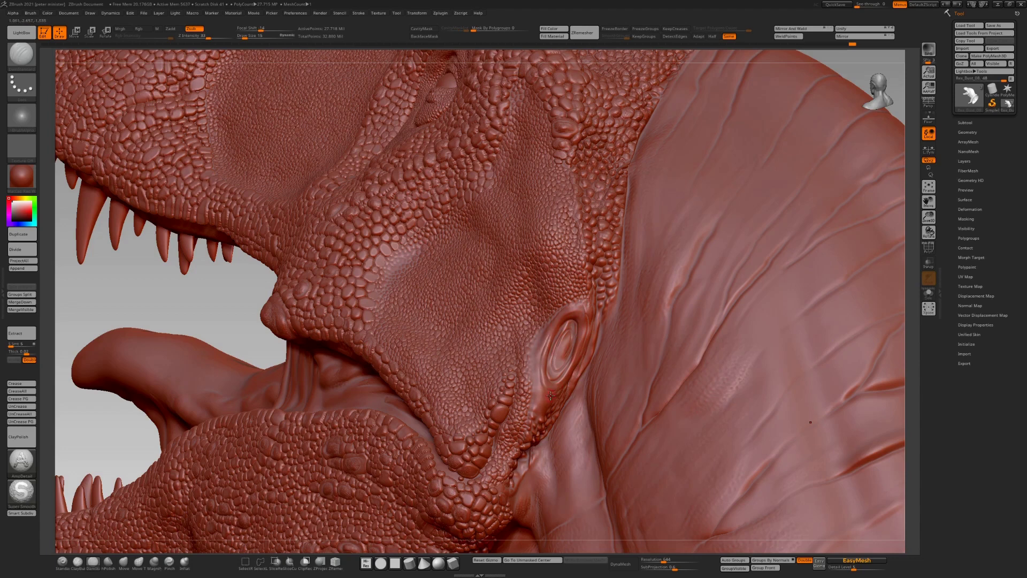
{"action": "left_click_drag", "start_coordinate": [544, 357], "coordinate": [561, 380]}
Mask the inside of the ear opening and stamp scale texture around its rim with the Standard brush
{"action": "mouse_move", "coordinate": [566, 343]}
{"action": "left_mouse_down", "text": "ctrl"}
{"action": "mouse_move", "coordinate": [567, 324]}
{"action": "mouse_move", "coordinate": [551, 374]}
{"action": "mouse_move", "coordinate": [559, 369]}
{"action": "left_mouse_up", "text": "ctrl"}
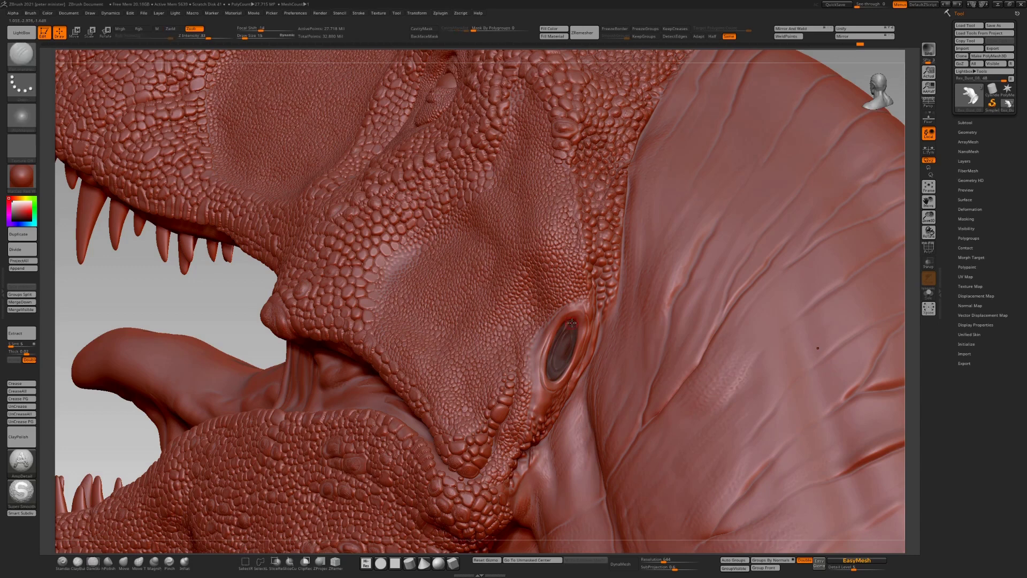
{"action": "left_click", "coordinate": [63, 563]}
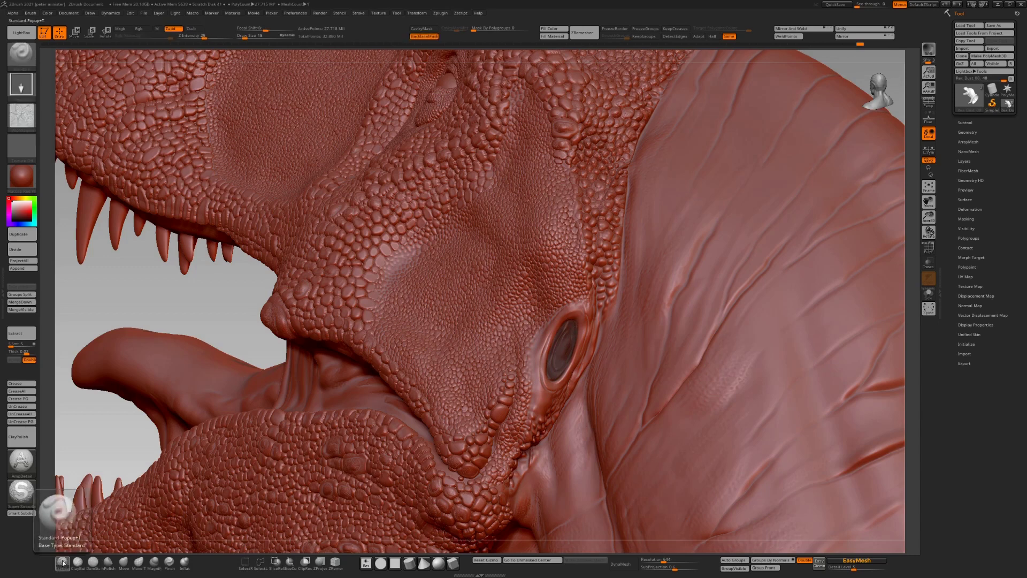
{"action": "left_click_drag", "start_coordinate": [204, 38], "coordinate": [206, 37]}
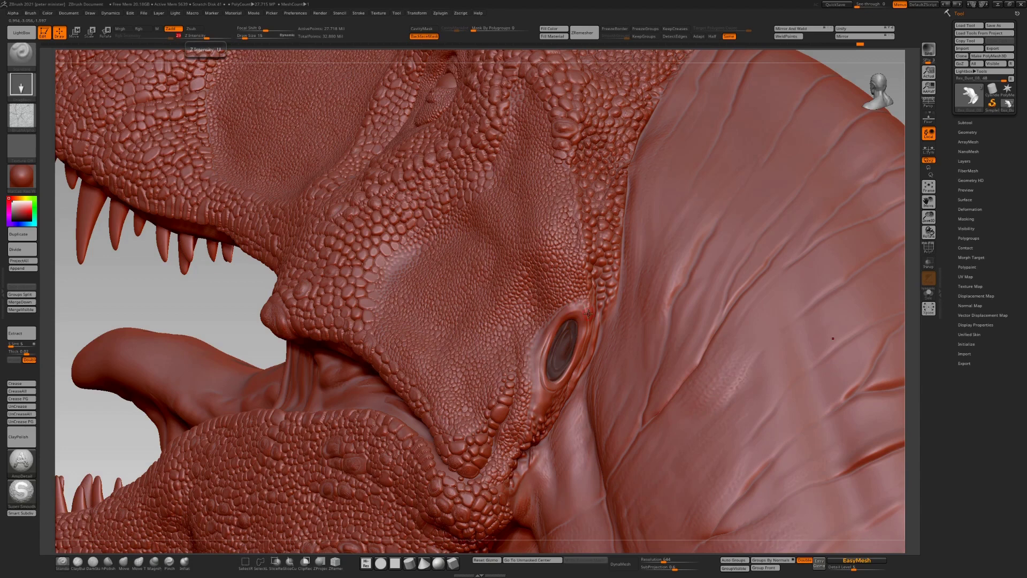
{"action": "left_click_drag", "start_coordinate": [584, 316], "coordinate": [568, 383]}
{"action": "left_click_drag", "start_coordinate": [548, 337], "coordinate": [537, 432]}
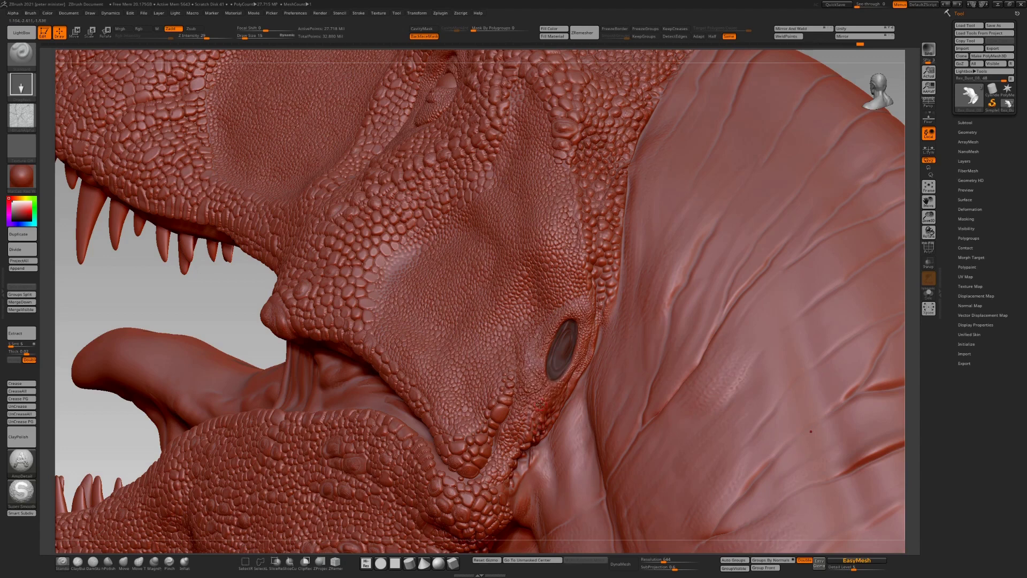
Build up the larger scales at the jaw corner below the ear with the ClayBuildup brush
{"action": "left_click", "coordinate": [78, 561]}
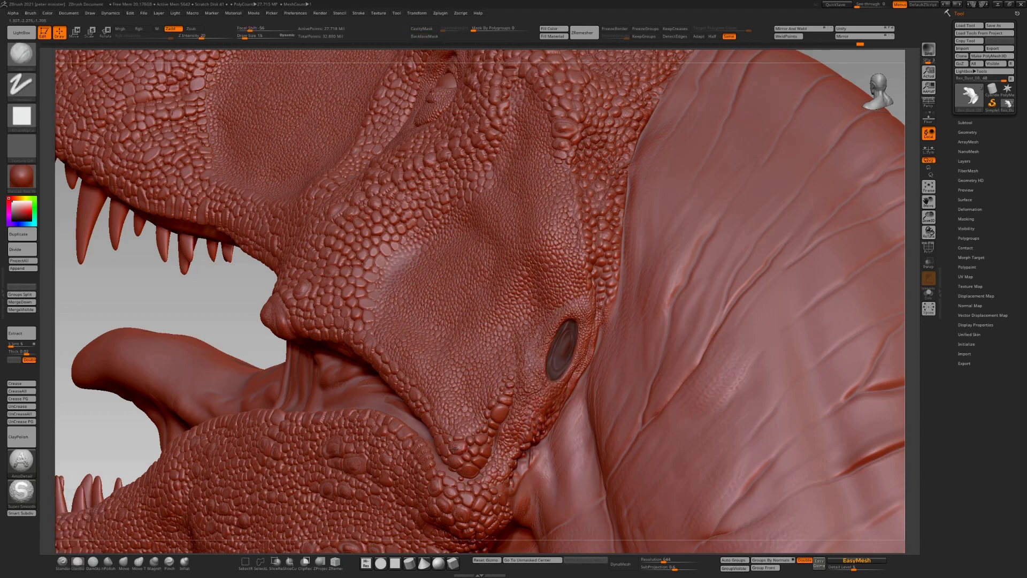
{"action": "left_click_drag", "start_coordinate": [502, 412], "coordinate": [498, 419]}
{"action": "left_click_drag", "start_coordinate": [469, 471], "coordinate": [489, 437]}
Carve deeper grooves between the scales along the upper front edge of the cheek hollow
{"action": "left_click", "coordinate": [93, 562]}
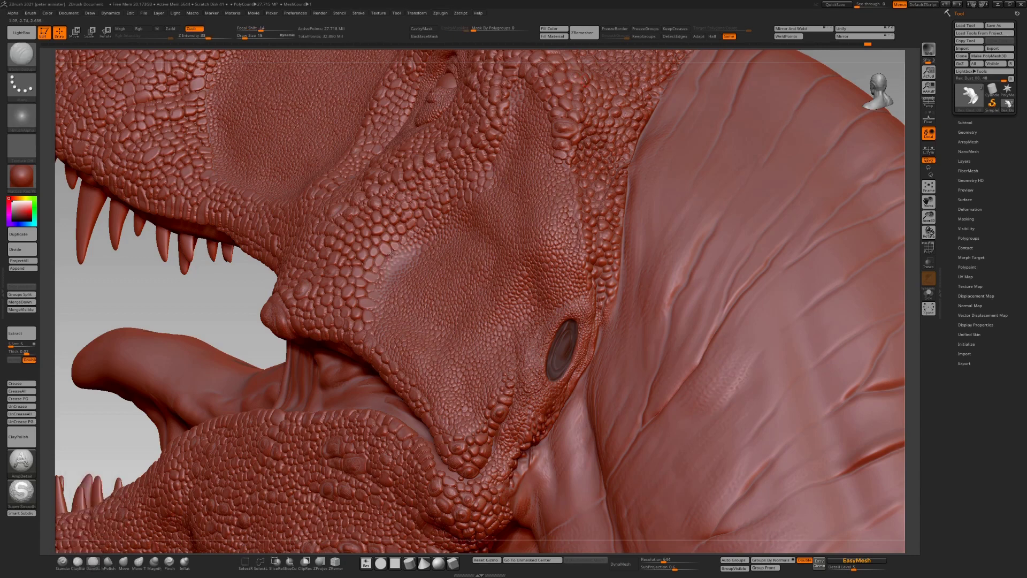
{"action": "left_click_drag", "start_coordinate": [401, 250], "coordinate": [398, 257]}
{"action": "left_click_drag", "start_coordinate": [378, 272], "coordinate": [373, 267]}
{"action": "left_click_drag", "start_coordinate": [243, 328], "coordinate": [262, 318]}
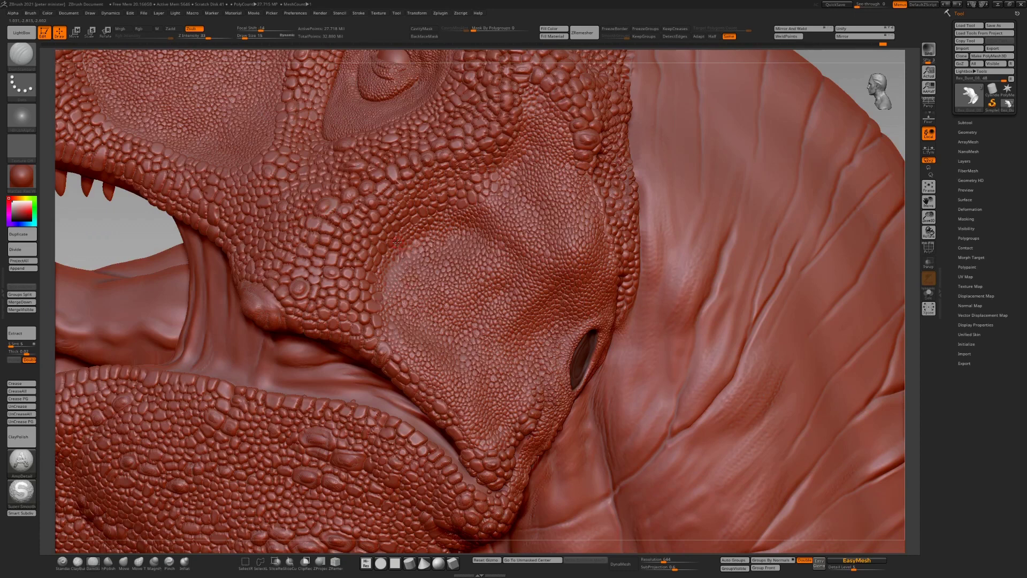
Stamp scale texture over the front of the cheek hollow with the Standard brush and soften the scales along the upper lip
{"action": "left_click", "coordinate": [62, 560]}
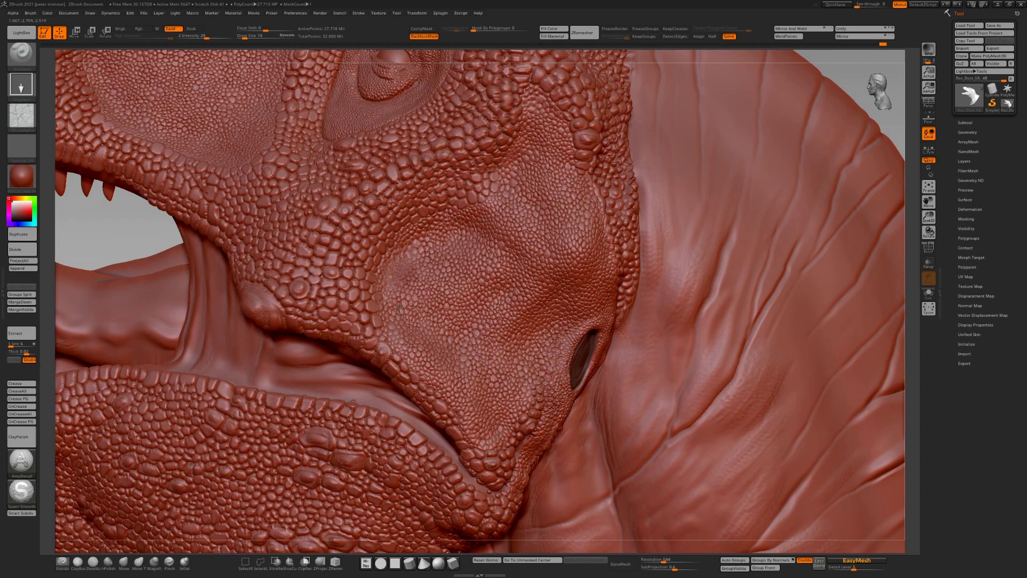
{"action": "left_click_drag", "start_coordinate": [398, 307], "coordinate": [404, 328]}
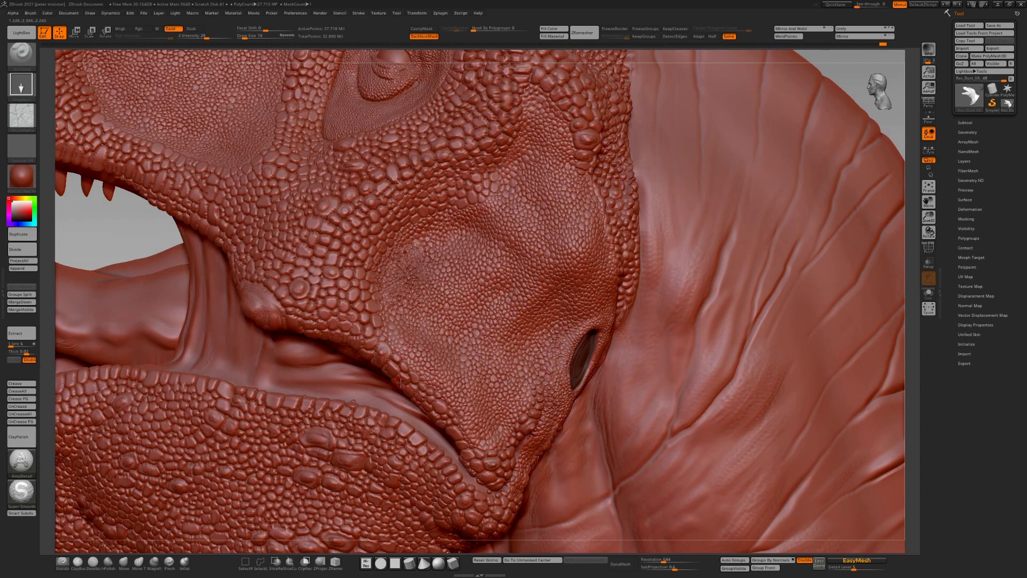
{"action": "left_click", "coordinate": [77, 561]}
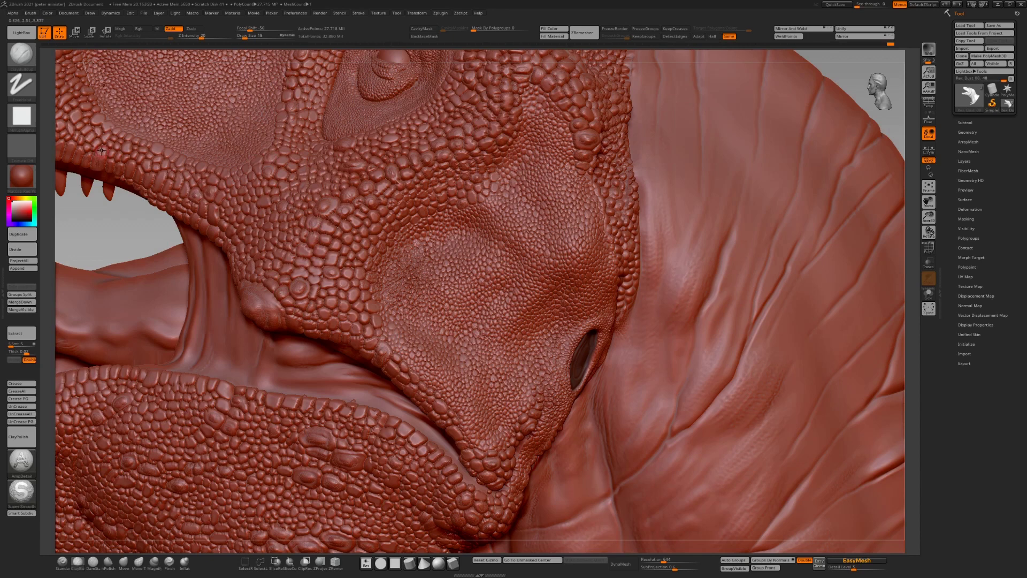
{"action": "left_click_drag", "start_coordinate": [98, 148], "coordinate": [136, 172], "text": "shift"}
Carve fine fanned wrinkles into the smooth lump at the corner of the mouth with a small crease-cutting brush
{"action": "left_click", "coordinate": [21, 54]}
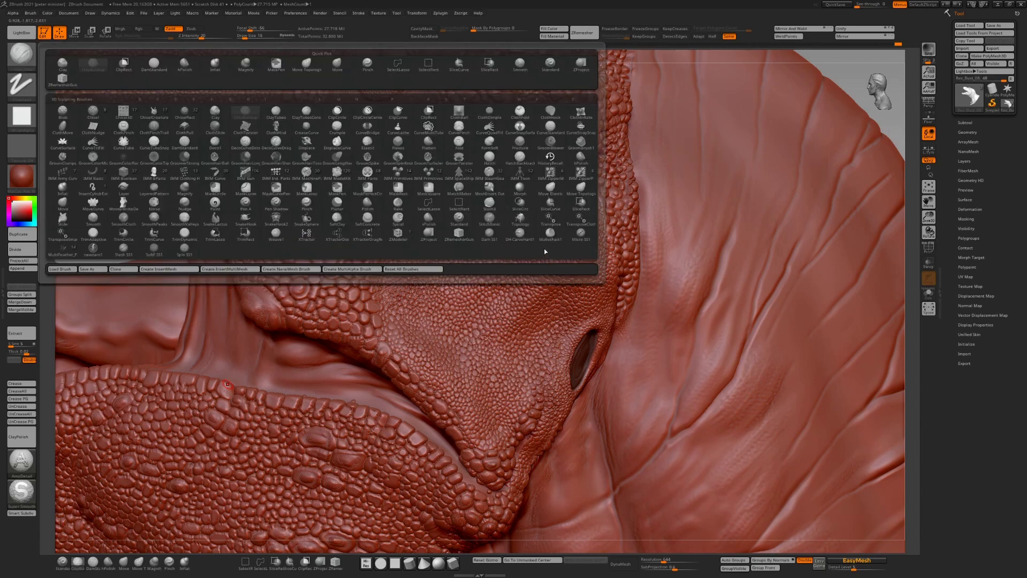
{"action": "key", "text": "d"}
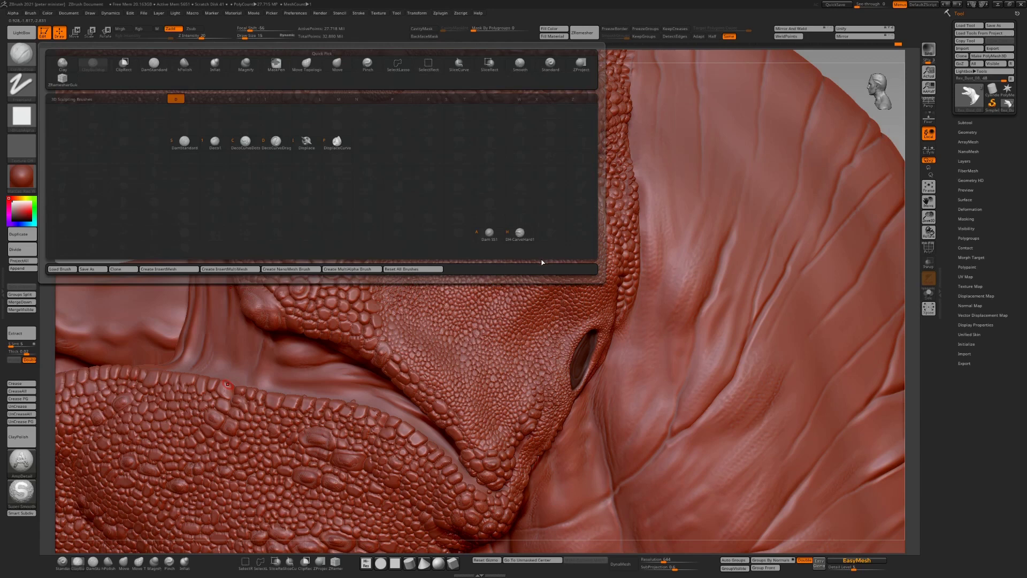
{"action": "left_click", "coordinate": [489, 232]}
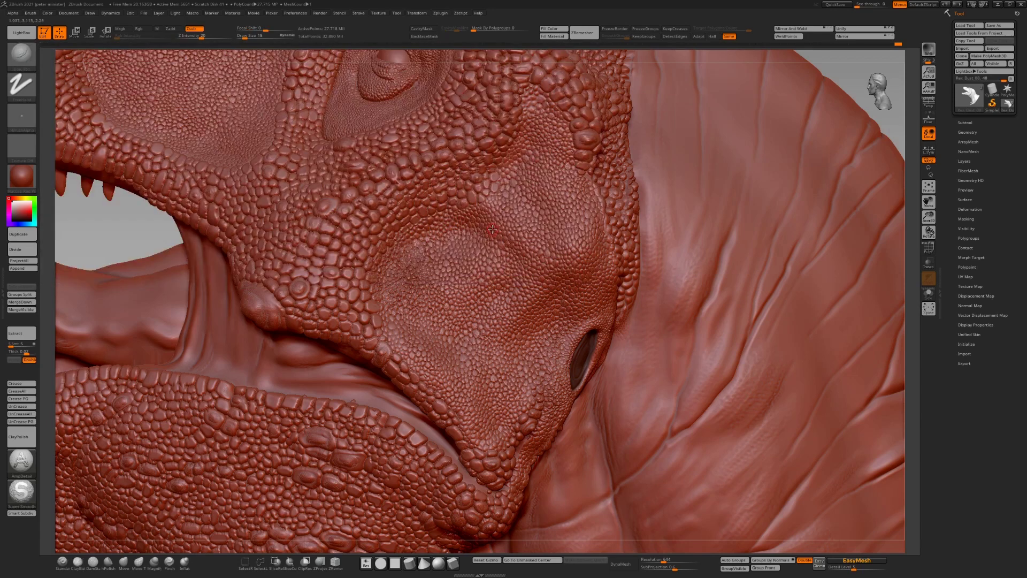
{"action": "right_click", "coordinate": [272, 292]}
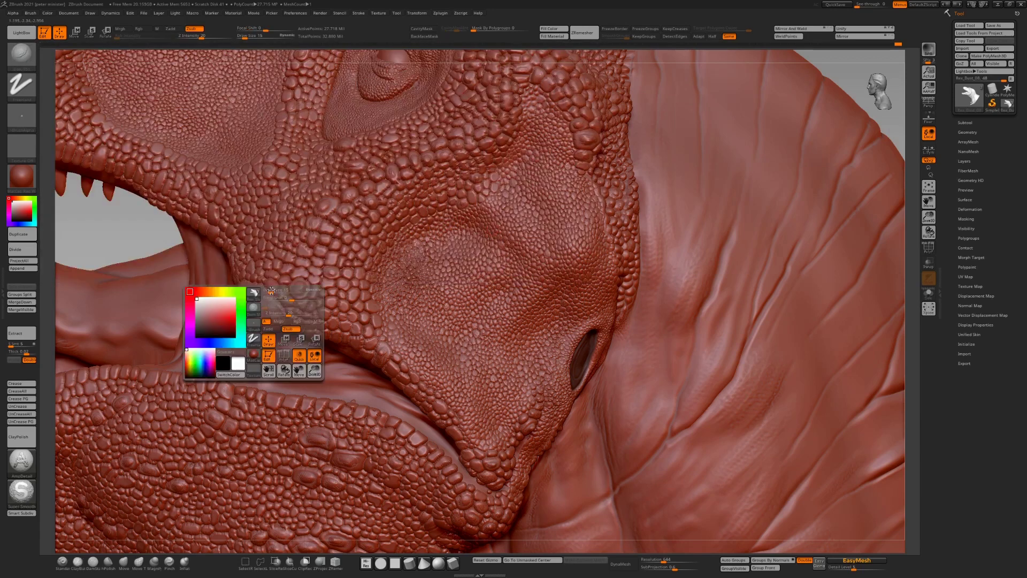
{"action": "left_click_drag", "start_coordinate": [272, 292], "coordinate": [275, 292]}
{"action": "left_click_drag", "start_coordinate": [114, 231], "coordinate": [135, 225]}
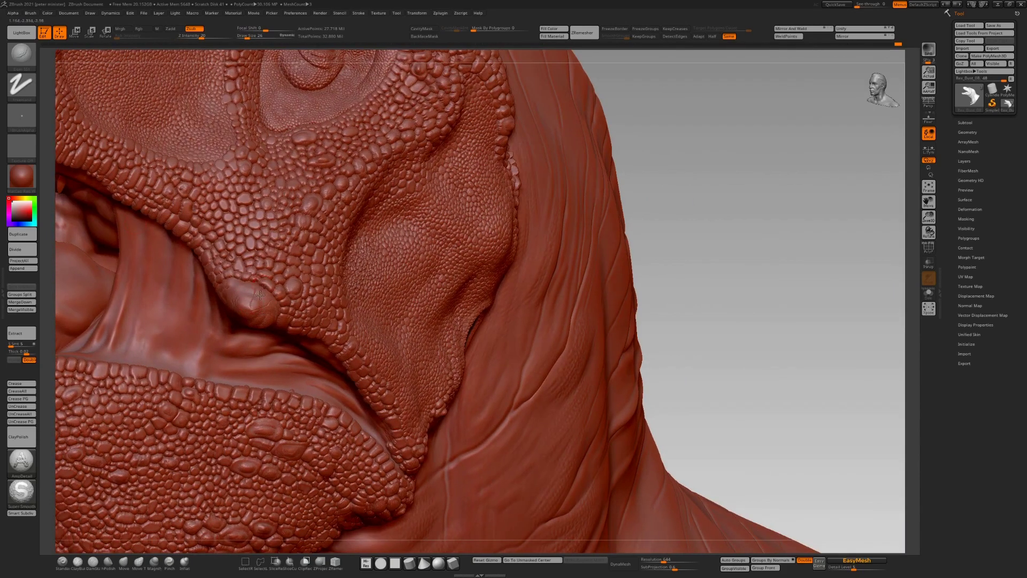
{"action": "mouse_move", "coordinate": [266, 298]}
{"action": "left_mouse_down"}
{"action": "mouse_move", "coordinate": [238, 284]}
{"action": "mouse_move", "coordinate": [246, 296]}
{"action": "left_mouse_up"}
{"action": "mouse_move", "coordinate": [238, 306]}
{"action": "left_mouse_down"}
{"action": "mouse_move", "coordinate": [230, 296]}
{"action": "mouse_move", "coordinate": [262, 311]}
{"action": "mouse_move", "coordinate": [253, 303]}
{"action": "left_mouse_up"}
{"action": "left_click", "coordinate": [968, 131]}
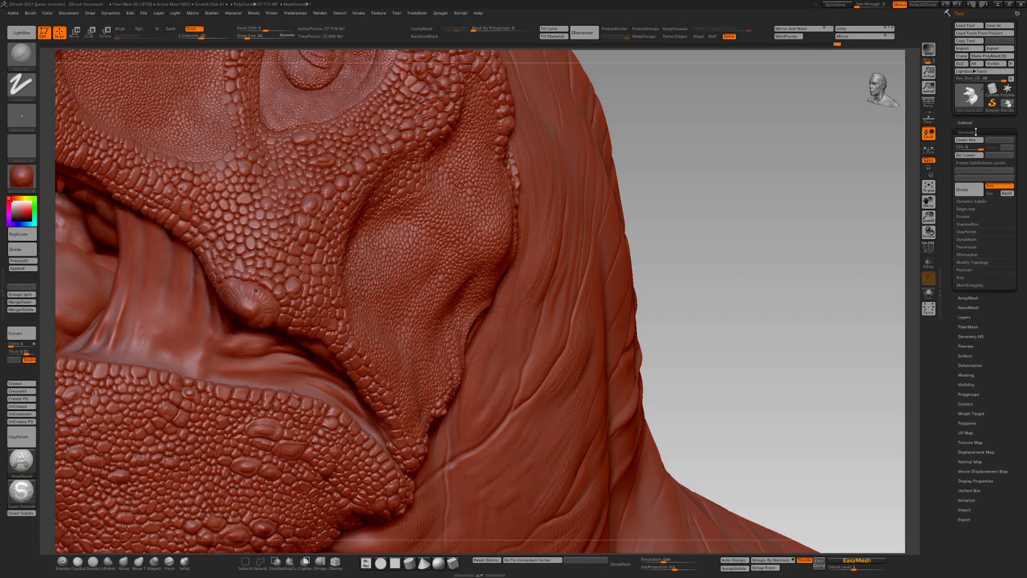
Carve creases inside the unmasked ear opening with the DamStandard brush
{"action": "left_click_drag", "start_coordinate": [717, 184], "coordinate": [705, 183]}
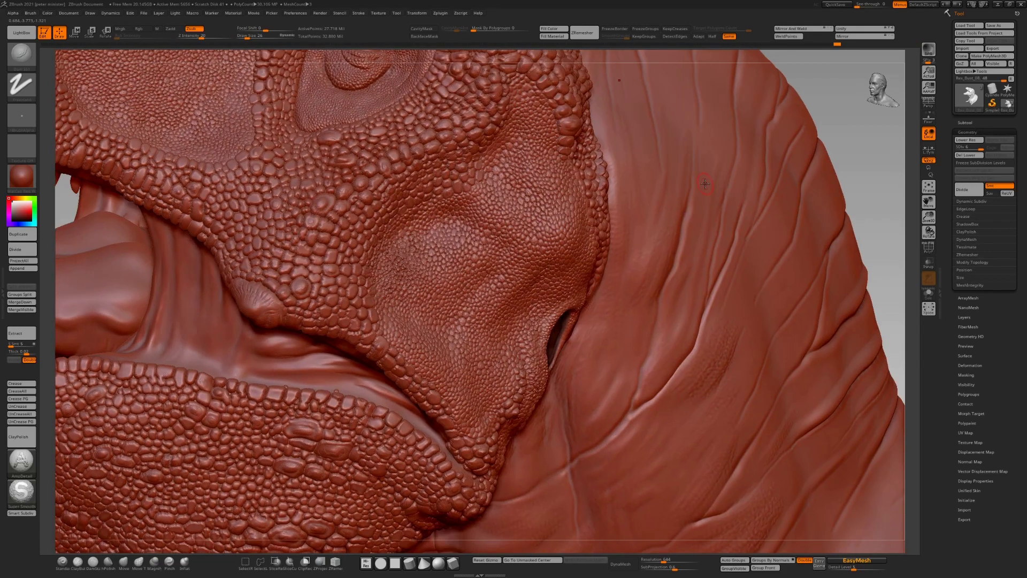
{"action": "left_click_drag", "start_coordinate": [872, 151], "coordinate": [863, 150]}
{"action": "key", "text": "shift"}
{"action": "key", "text": "b"}
{"action": "key", "text": "d"}
{"action": "key", "text": "s"}
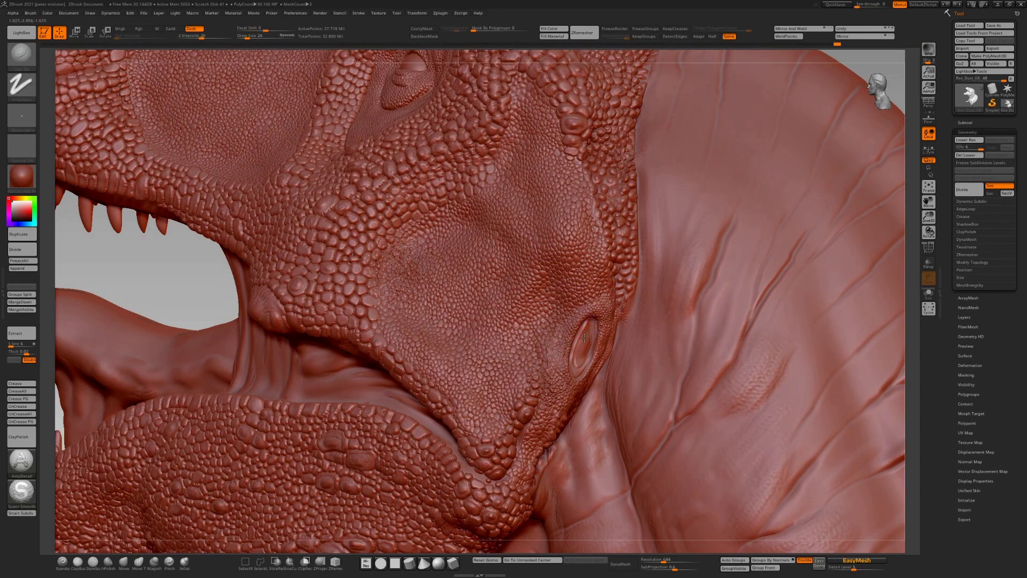
{"action": "left_click_drag", "start_coordinate": [582, 353], "coordinate": [587, 335]}
{"action": "left_click_drag", "start_coordinate": [578, 353], "coordinate": [581, 350]}
Raise the brush intensity and carve skin creases across the upper cheek hollow between the scales
{"action": "left_click_drag", "start_coordinate": [201, 36], "coordinate": [207, 36]}
{"action": "left_click_drag", "start_coordinate": [470, 200], "coordinate": [532, 226]}
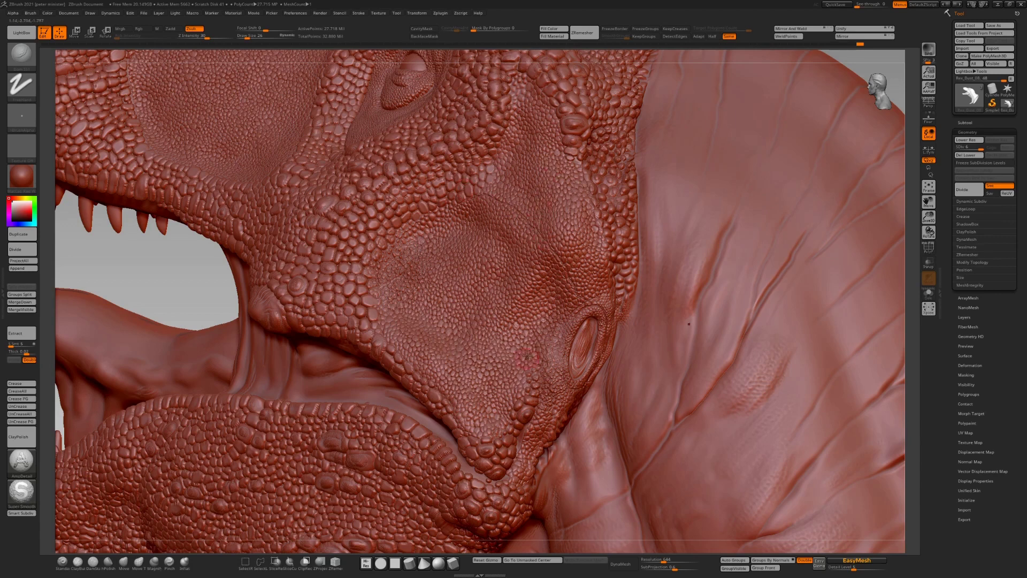
{"action": "left_click_drag", "start_coordinate": [481, 280], "coordinate": [479, 256]}
Enlarge the brush and carve long diagonal wrinkles across the upper side of the neck
{"action": "left_click_drag", "start_coordinate": [929, 216], "coordinate": [881, 177]}
{"action": "key", "text": "space"}
{"action": "left_click_drag", "start_coordinate": [742, 140], "coordinate": [750, 140]}
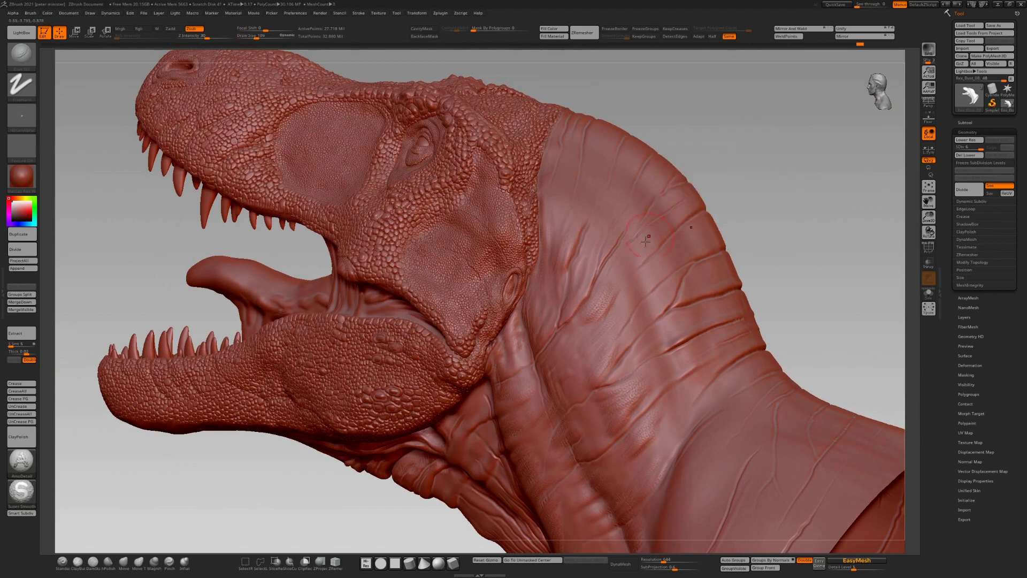
{"action": "left_click_drag", "start_coordinate": [631, 260], "coordinate": [649, 236]}
{"action": "mouse_move", "coordinate": [692, 204]}
{"action": "left_mouse_down"}
{"action": "mouse_move", "coordinate": [706, 199]}
{"action": "mouse_move", "coordinate": [677, 217]}
{"action": "left_mouse_up"}
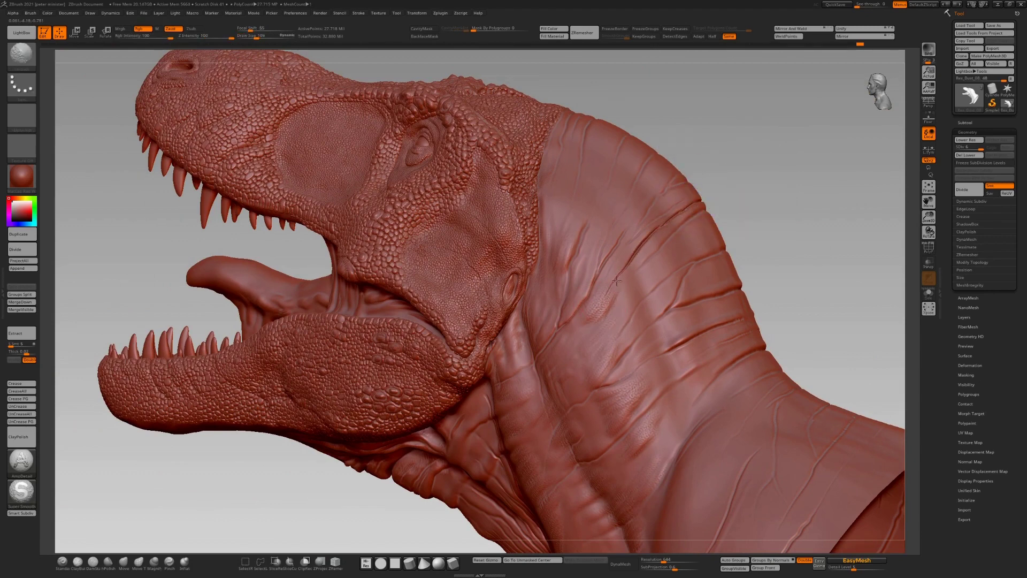
Extend the DamStandard wrinkles towards the nape of the neck and smooth their ends
{"action": "key", "text": "b"}
{"action": "key", "text": "d"}
{"action": "key", "text": "s"}
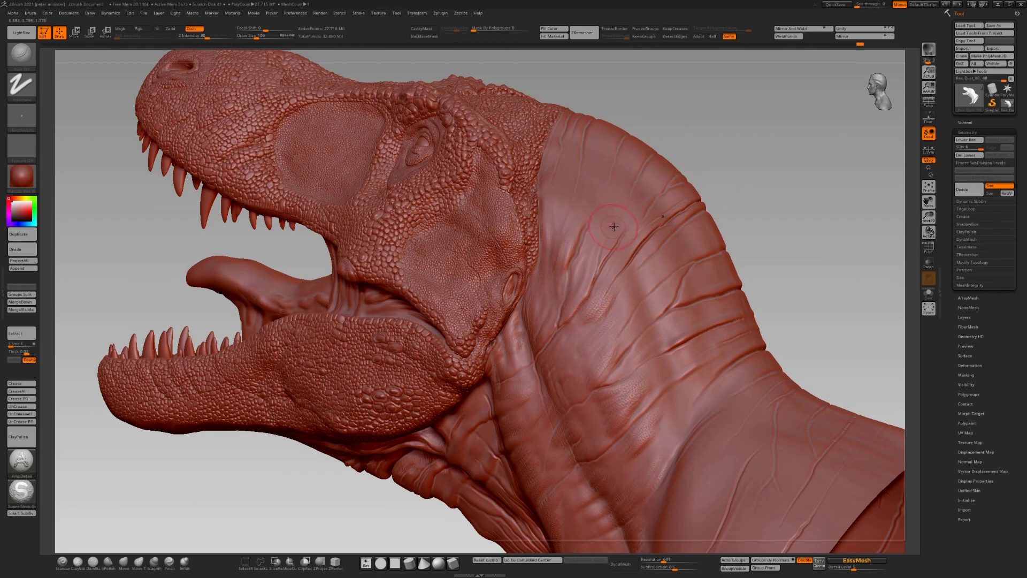
{"action": "left_click_drag", "start_coordinate": [643, 166], "coordinate": [666, 147]}
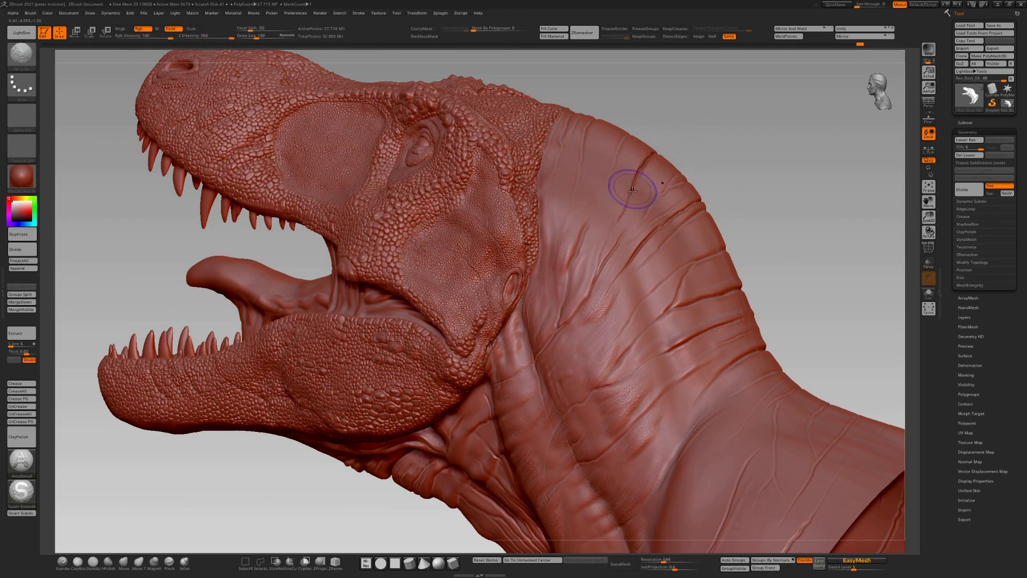
{"action": "mouse_move", "coordinate": [632, 187]}
{"action": "left_mouse_down", "text": "shift"}
{"action": "mouse_move", "coordinate": [642, 159]}
{"action": "mouse_move", "coordinate": [715, 132]}
{"action": "left_mouse_up", "text": "shift"}
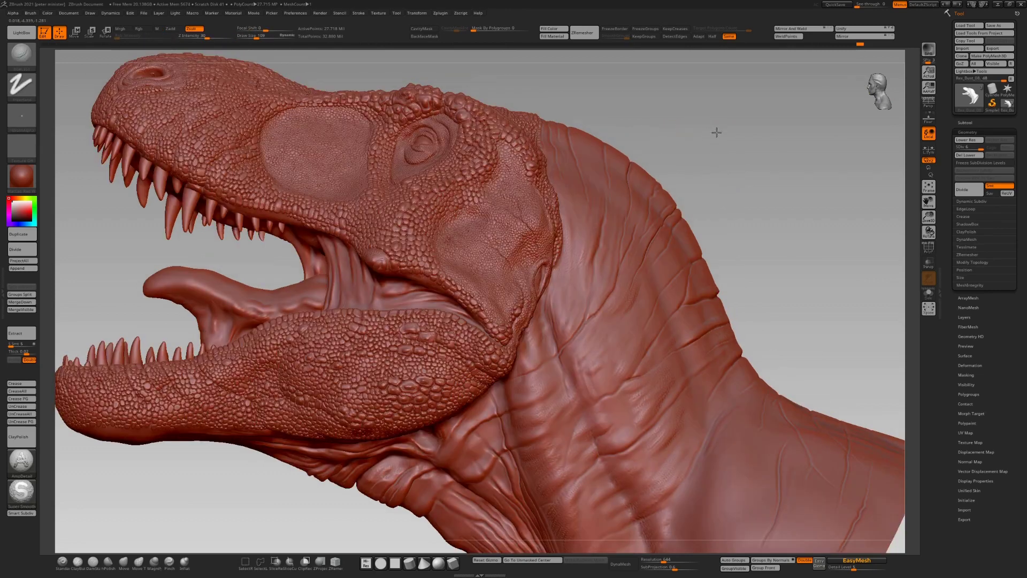
Carve creases across the middle of the neck and the throat folds, softening them with smoothing strokes
{"action": "mouse_move", "coordinate": [554, 408]}
{"action": "left_mouse_down"}
{"action": "mouse_move", "coordinate": [629, 346]}
{"action": "mouse_move", "coordinate": [718, 314]}
{"action": "left_mouse_up"}
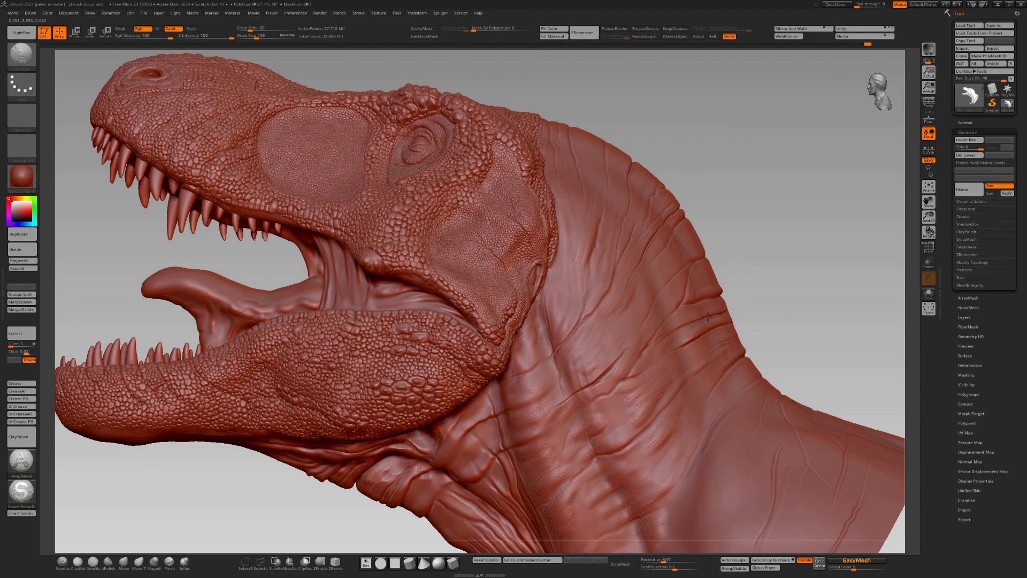
{"action": "left_click_drag", "start_coordinate": [648, 348], "coordinate": [657, 340], "text": "shift"}
{"action": "left_click_drag", "start_coordinate": [571, 395], "coordinate": [556, 402], "text": "shift"}
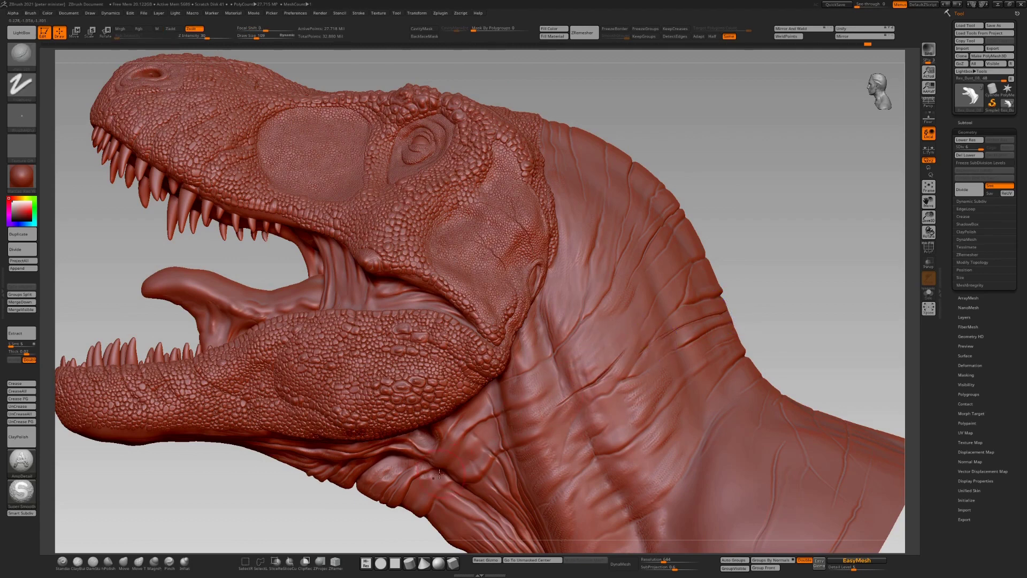
{"action": "left_click_drag", "start_coordinate": [421, 500], "coordinate": [407, 519]}
{"action": "left_click_drag", "start_coordinate": [430, 485], "coordinate": [419, 499], "text": "shift"}
Carve branching creases behind the jaw and across the lower neck folds down to the throat
{"action": "left_click_drag", "start_coordinate": [555, 301], "coordinate": [587, 276]}
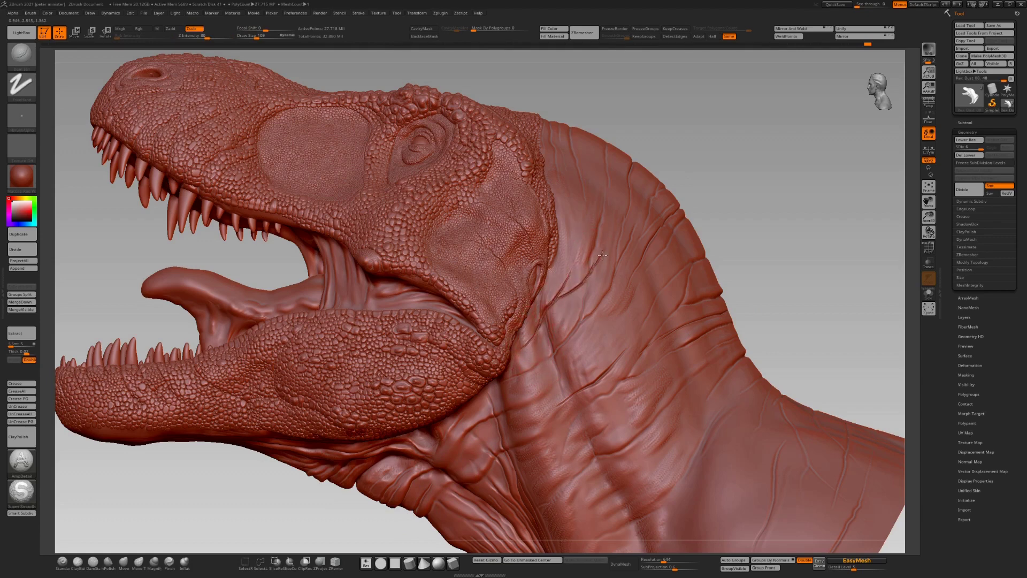
{"action": "left_click_drag", "start_coordinate": [665, 373], "coordinate": [544, 447]}
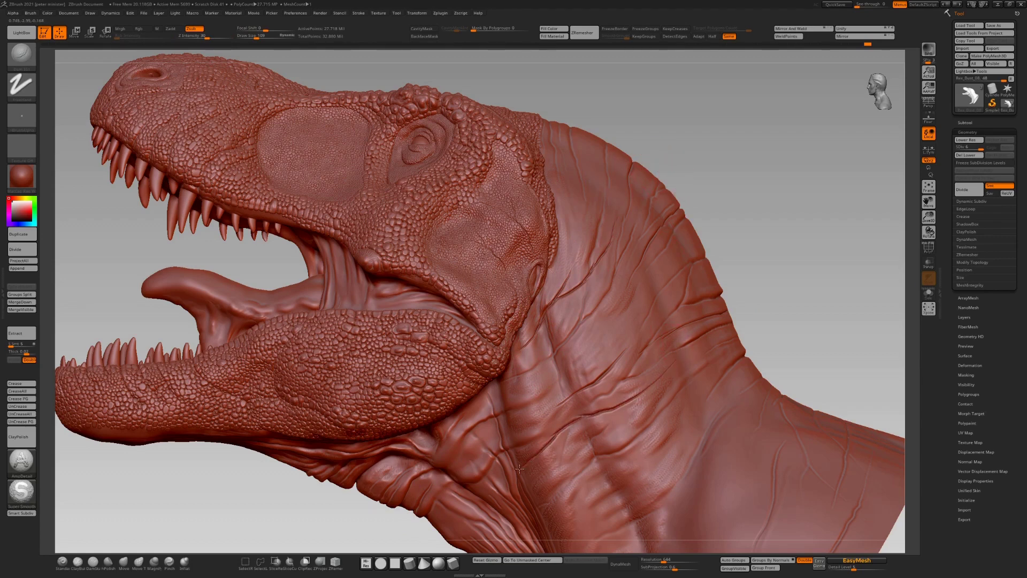
{"action": "left_click_drag", "start_coordinate": [464, 506], "coordinate": [467, 505]}
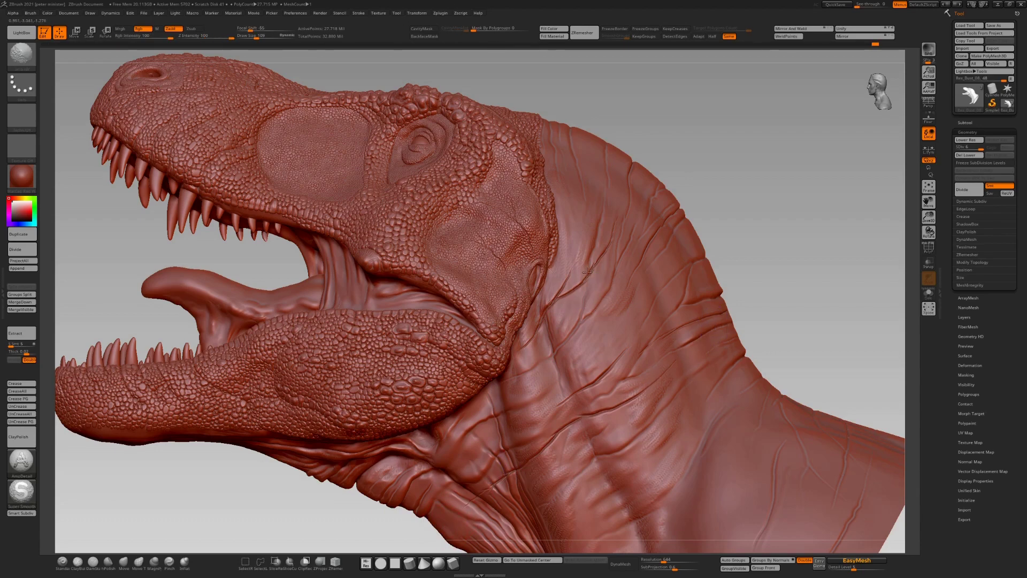
Carve creases across the base of the neck and the chest in front of the shoulder
{"action": "mouse_move", "coordinate": [928, 217]}
{"action": "left_mouse_down"}
{"action": "mouse_move", "coordinate": [925, 144]}
{"action": "mouse_move", "coordinate": [899, 144]}
{"action": "left_mouse_up"}
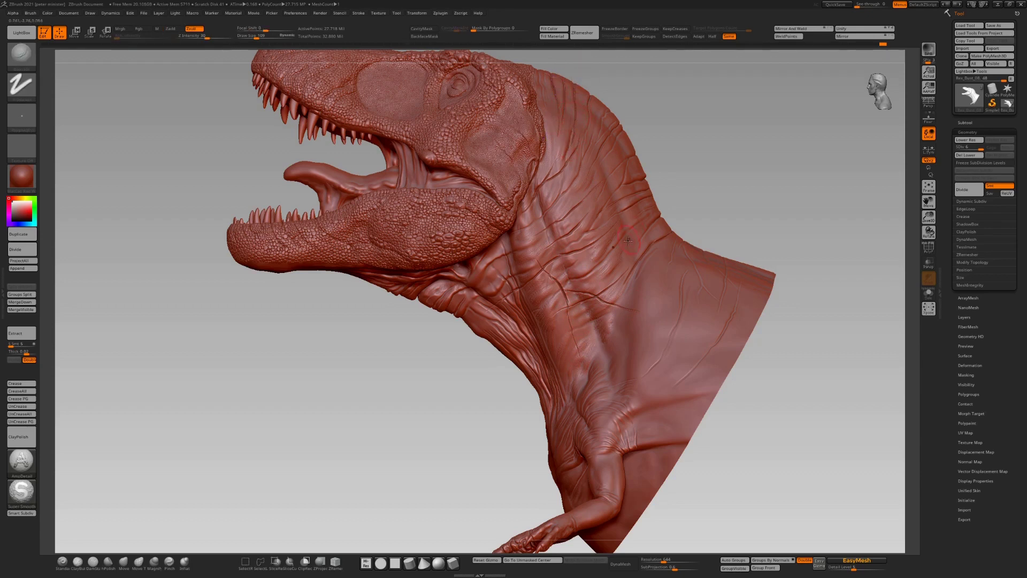
{"action": "mouse_move", "coordinate": [747, 412]}
{"action": "left_mouse_down"}
{"action": "mouse_move", "coordinate": [758, 411]}
{"action": "mouse_move", "coordinate": [626, 382]}
{"action": "left_mouse_up"}
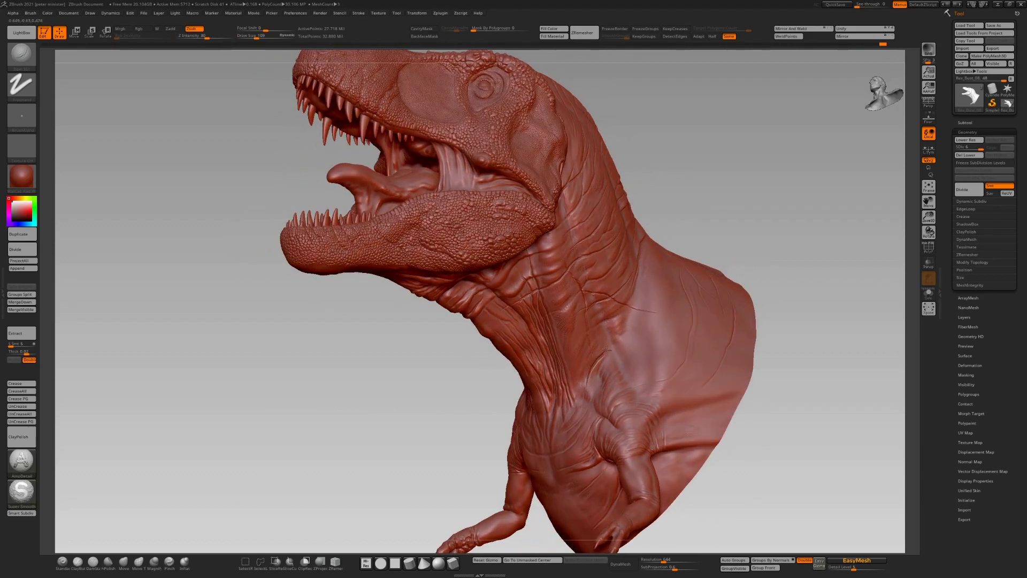
{"action": "mouse_move", "coordinate": [614, 344]}
{"action": "left_mouse_down"}
{"action": "mouse_move", "coordinate": [629, 320]}
{"action": "mouse_move", "coordinate": [599, 371]}
{"action": "left_mouse_up"}
{"action": "left_click_drag", "start_coordinate": [413, 450], "coordinate": [422, 465]}
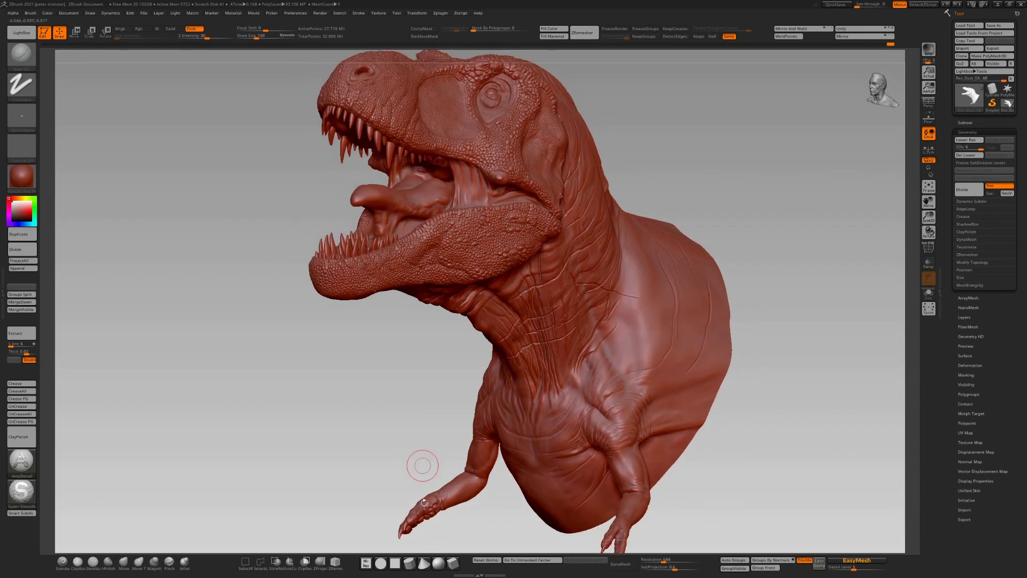
Adjust the brush size and carve skin folds around the wrist and elbow of the small arm
{"action": "left_click_drag", "start_coordinate": [929, 217], "coordinate": [936, 209]}
{"action": "left_click_drag", "start_coordinate": [928, 203], "coordinate": [917, 45]}
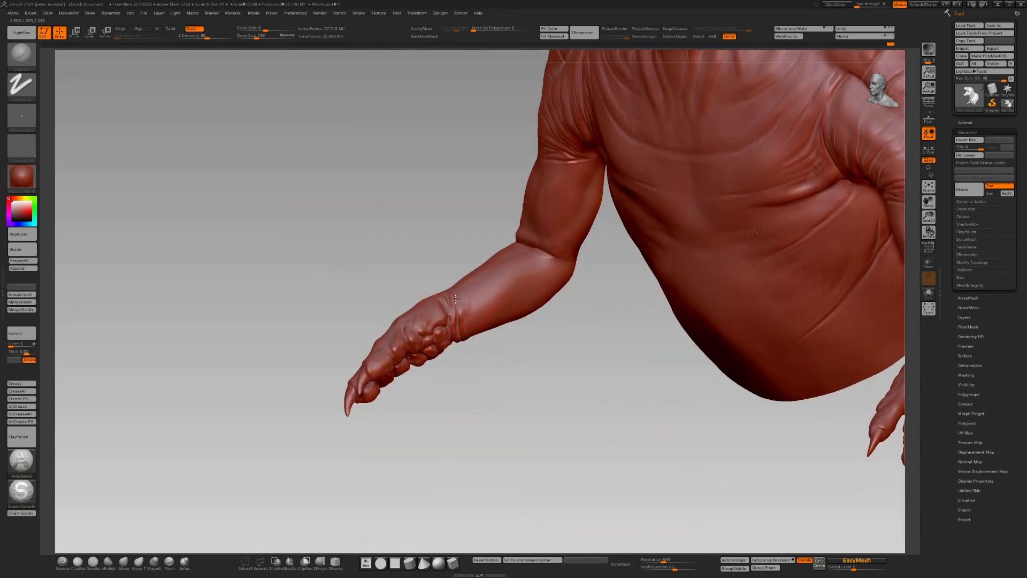
{"action": "key", "text": "space"}
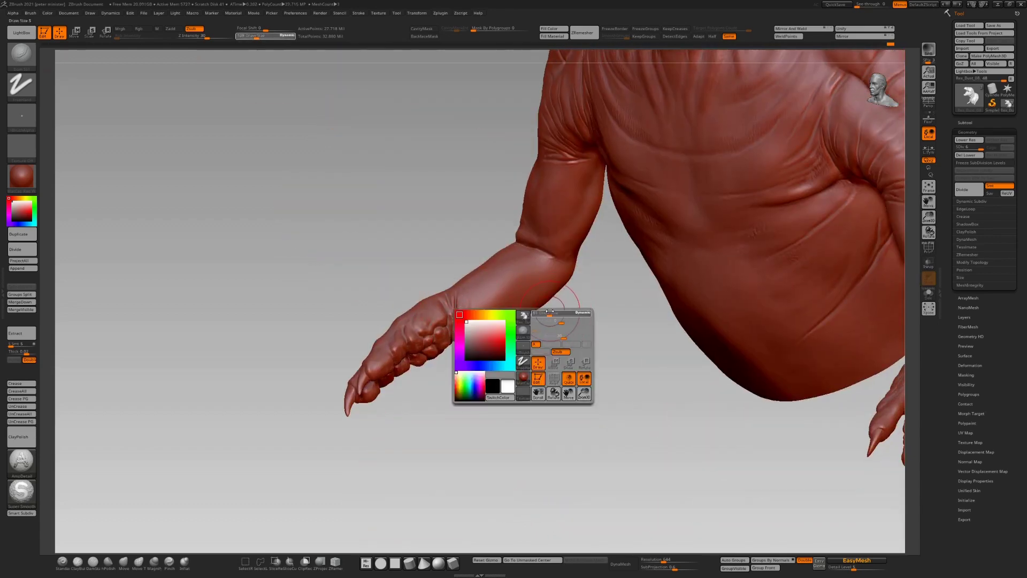
{"action": "mouse_move", "coordinate": [403, 384]}
{"action": "left_mouse_down"}
{"action": "mouse_move", "coordinate": [431, 424]}
{"action": "mouse_move", "coordinate": [457, 426]}
{"action": "mouse_move", "coordinate": [500, 477]}
{"action": "mouse_move", "coordinate": [500, 407]}
{"action": "left_mouse_up"}
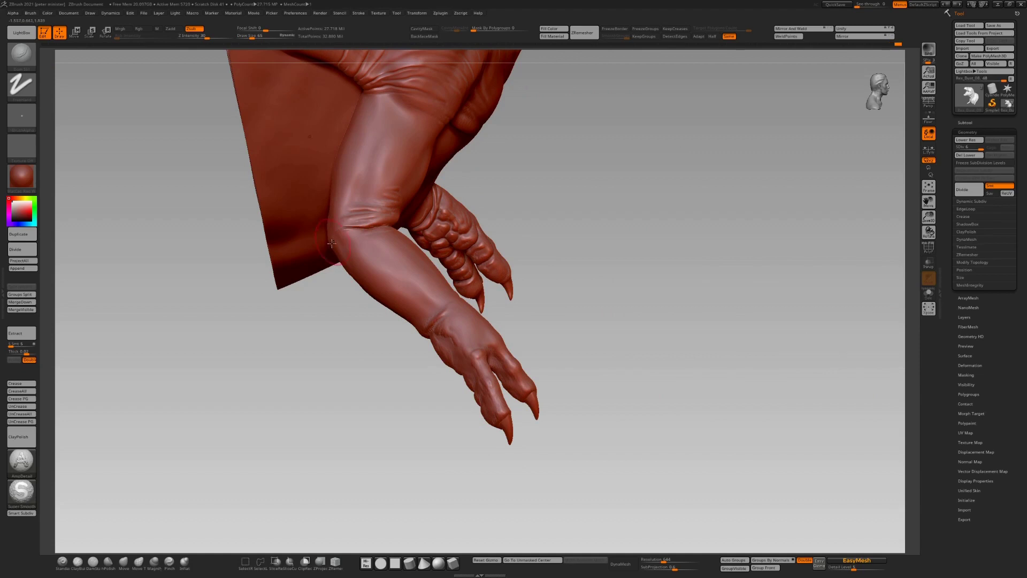
{"action": "left_click_drag", "start_coordinate": [351, 330], "coordinate": [473, 324]}
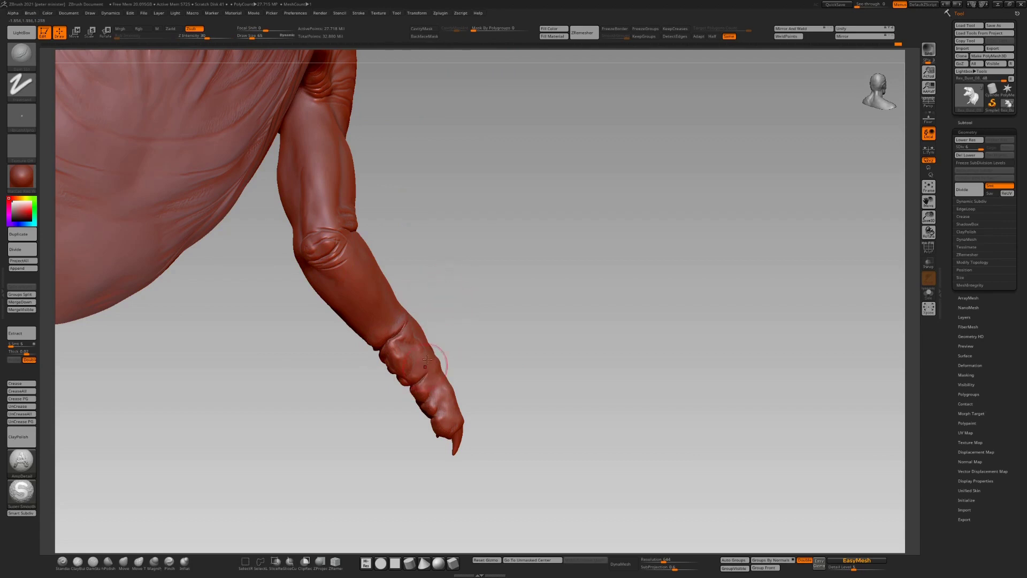
Resize the brush and carve skin folds around the wrist and inner side of the small arm
{"action": "key", "text": "space"}
{"action": "left_click_drag", "start_coordinate": [463, 327], "coordinate": [477, 289]}
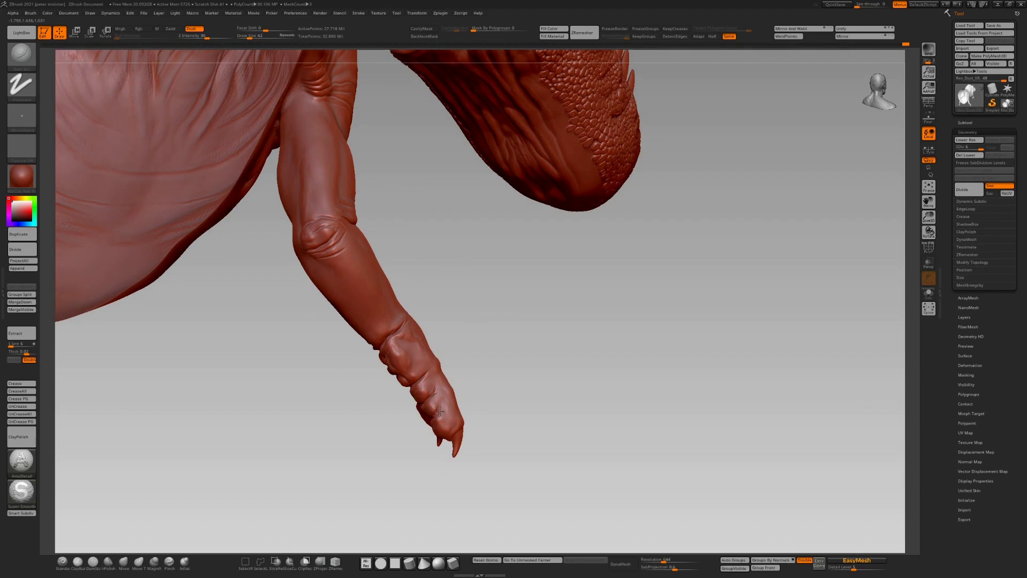
{"action": "left_click_drag", "start_coordinate": [490, 341], "coordinate": [448, 366]}
{"action": "mouse_move", "coordinate": [475, 446]}
{"action": "left_mouse_down"}
{"action": "mouse_move", "coordinate": [432, 465]}
{"action": "mouse_move", "coordinate": [451, 374]}
{"action": "left_mouse_up"}
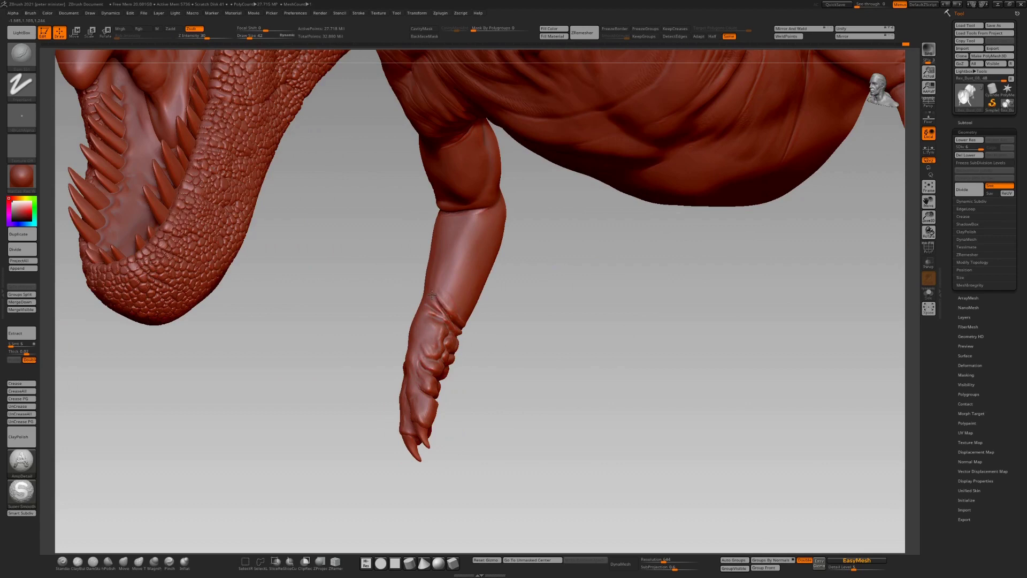
{"action": "left_click_drag", "start_coordinate": [516, 326], "coordinate": [567, 306]}
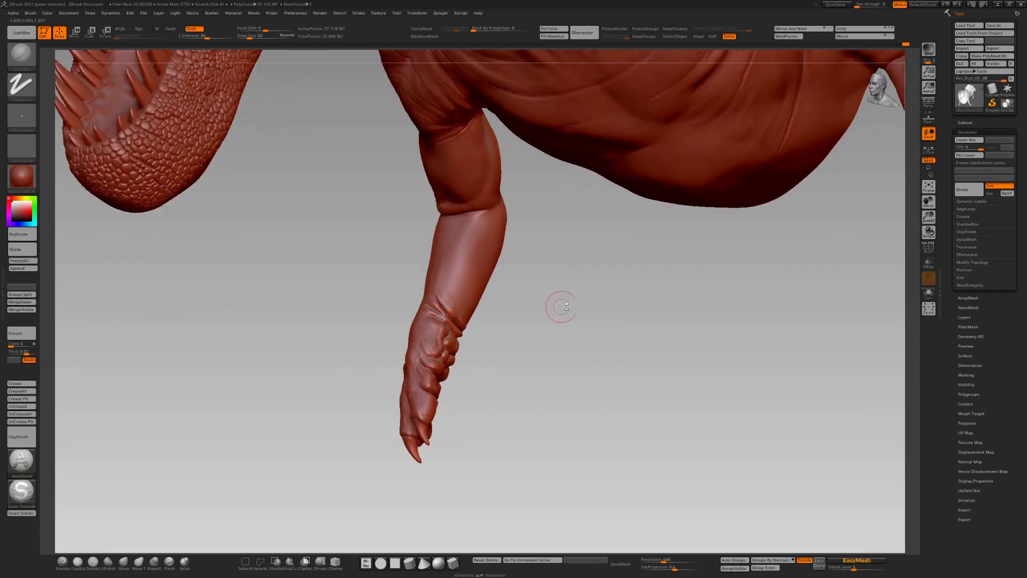
{"action": "left_click_drag", "start_coordinate": [753, 292], "coordinate": [803, 284]}
{"action": "mouse_move", "coordinate": [928, 201]}
{"action": "left_mouse_down"}
{"action": "mouse_move", "coordinate": [871, 358]}
{"action": "mouse_move", "coordinate": [864, 345]}
{"action": "left_mouse_up"}
Enlarge the brush, carve long curved creases across the chest between the arms, and soften the surrounding wrinkles with smoothing strokes
{"action": "key", "text": "space"}
{"action": "mouse_move", "coordinate": [596, 161]}
{"action": "left_mouse_down"}
{"action": "mouse_move", "coordinate": [621, 161]}
{"action": "mouse_move", "coordinate": [594, 149]}
{"action": "mouse_move", "coordinate": [538, 300]}
{"action": "mouse_move", "coordinate": [462, 362]}
{"action": "left_mouse_up"}
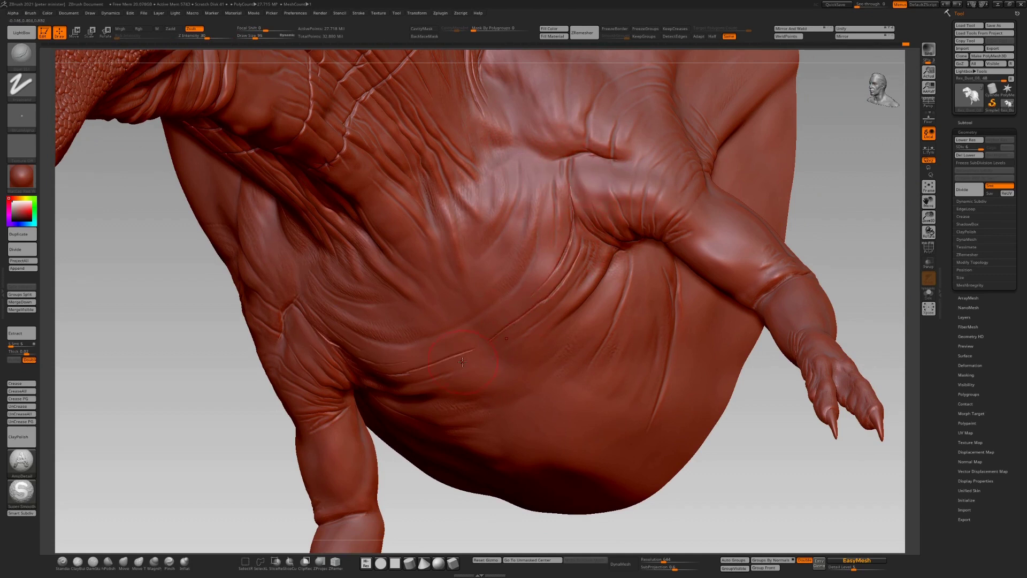
{"action": "left_click_drag", "start_coordinate": [633, 250], "coordinate": [602, 341]}
{"action": "mouse_move", "coordinate": [607, 297]}
{"action": "left_mouse_down"}
{"action": "mouse_move", "coordinate": [583, 341]}
{"action": "mouse_move", "coordinate": [512, 391]}
{"action": "mouse_move", "coordinate": [562, 357]}
{"action": "mouse_move", "coordinate": [611, 287]}
{"action": "mouse_move", "coordinate": [560, 258]}
{"action": "left_mouse_up"}
{"action": "left_click_drag", "start_coordinate": [310, 307], "coordinate": [374, 365], "text": "shift"}
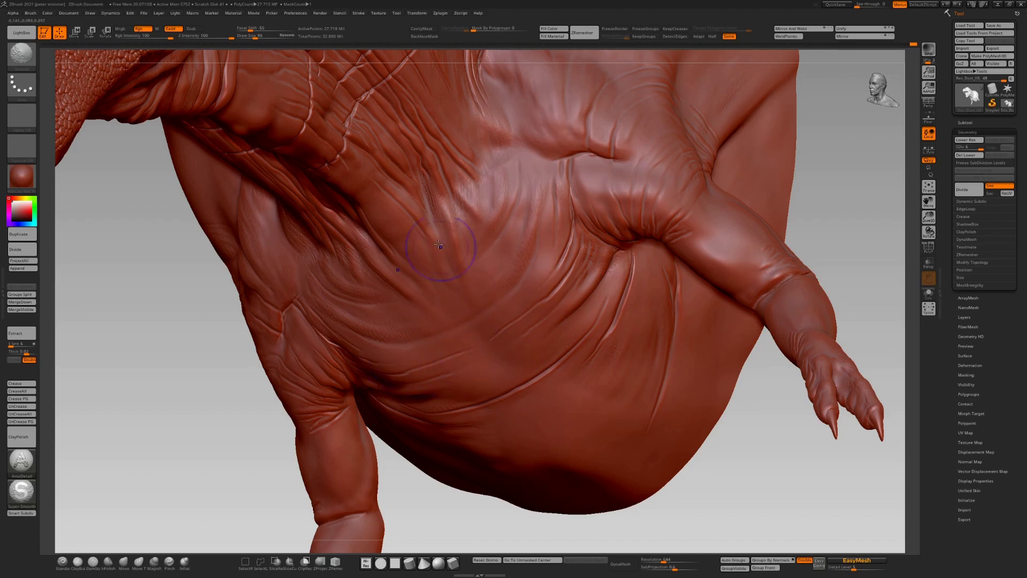
{"action": "left_click_drag", "start_coordinate": [353, 162], "coordinate": [359, 188], "text": "shift"}
Smooth the folds at the elbow of the near arm and puff them up with the Inflate brush
{"action": "mouse_move", "coordinate": [229, 424]}
{"action": "left_mouse_down"}
{"action": "mouse_move", "coordinate": [223, 454]}
{"action": "mouse_move", "coordinate": [230, 447]}
{"action": "left_mouse_up"}
{"action": "left_click_drag", "start_coordinate": [589, 451], "coordinate": [573, 461]}
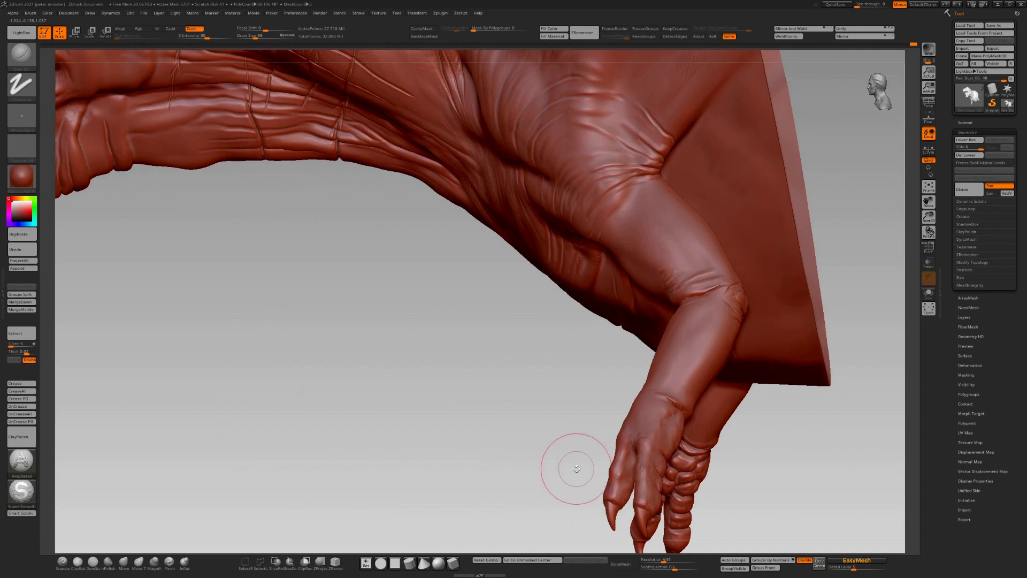
{"action": "key", "text": "b"}
{"action": "key", "text": "s"}
{"action": "key", "text": "t"}
{"action": "left_click_drag", "start_coordinate": [682, 312], "coordinate": [699, 287], "text": "shift"}
{"action": "left_click", "coordinate": [155, 562]}
{"action": "left_click", "coordinate": [184, 561]}
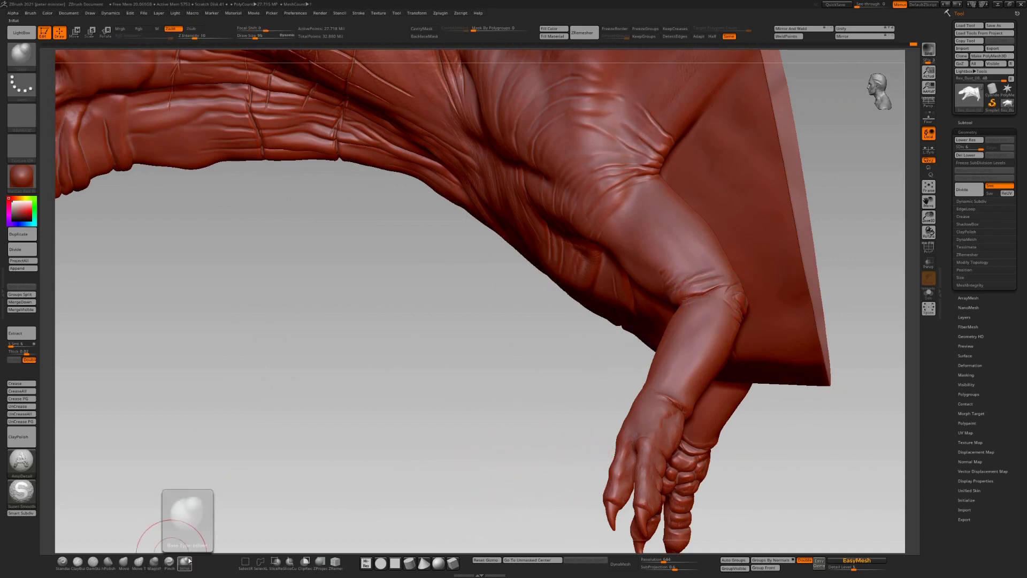
{"action": "key", "text": "space"}
{"action": "left_click_drag", "start_coordinate": [841, 201], "coordinate": [765, 209]}
{"action": "mouse_move", "coordinate": [743, 282]}
{"action": "left_mouse_down"}
{"action": "mouse_move", "coordinate": [726, 299]}
{"action": "mouse_move", "coordinate": [752, 311]}
{"action": "left_mouse_up"}
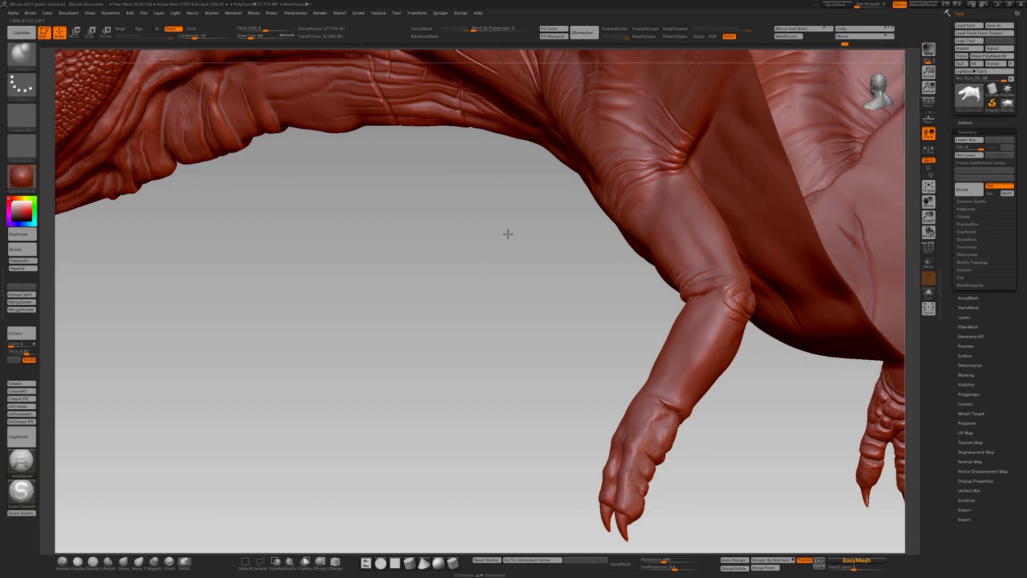
Inflate the skin along the crossing creases on the side of the neck to tighten and deepen them
{"action": "left_click_drag", "start_coordinate": [508, 234], "coordinate": [503, 200]}
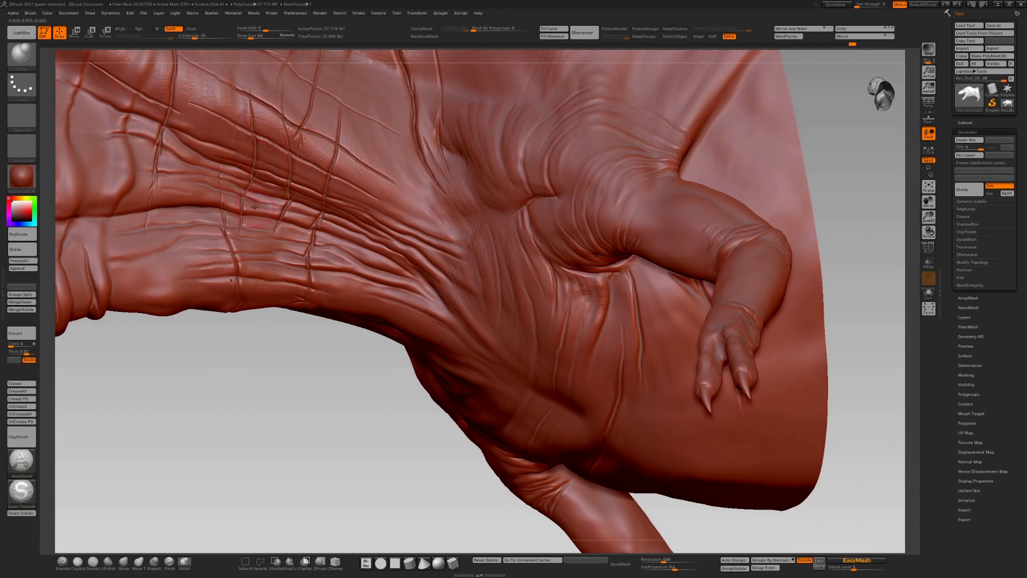
{"action": "left_click_drag", "start_coordinate": [217, 224], "coordinate": [236, 263]}
{"action": "mouse_move", "coordinate": [85, 265]}
{"action": "left_mouse_down"}
{"action": "mouse_move", "coordinate": [94, 279]}
{"action": "mouse_move", "coordinate": [82, 241]}
{"action": "left_mouse_up"}
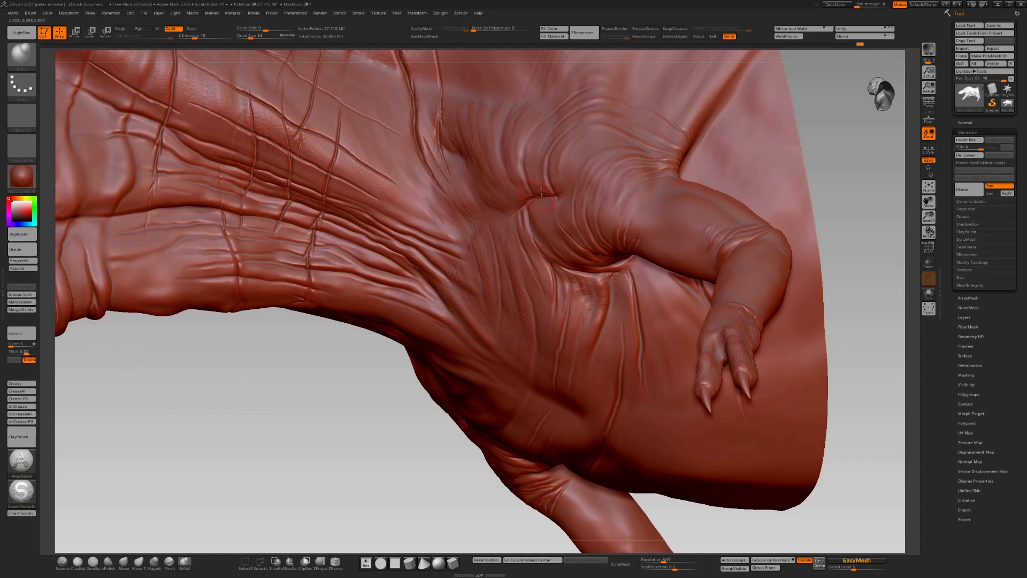
{"action": "left_click_drag", "start_coordinate": [166, 106], "coordinate": [99, 60]}
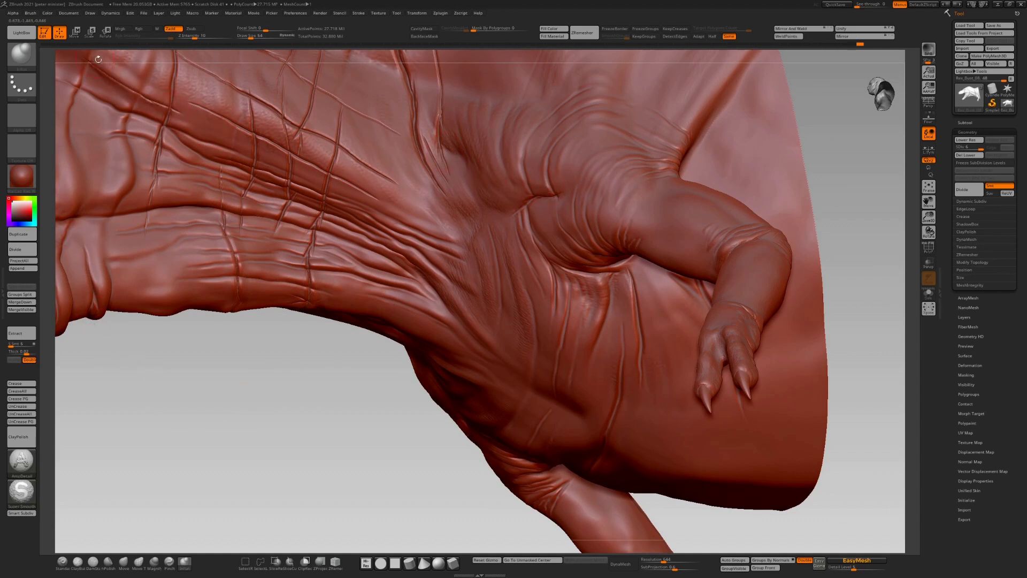
{"action": "left_click_drag", "start_coordinate": [163, 127], "coordinate": [152, 183]}
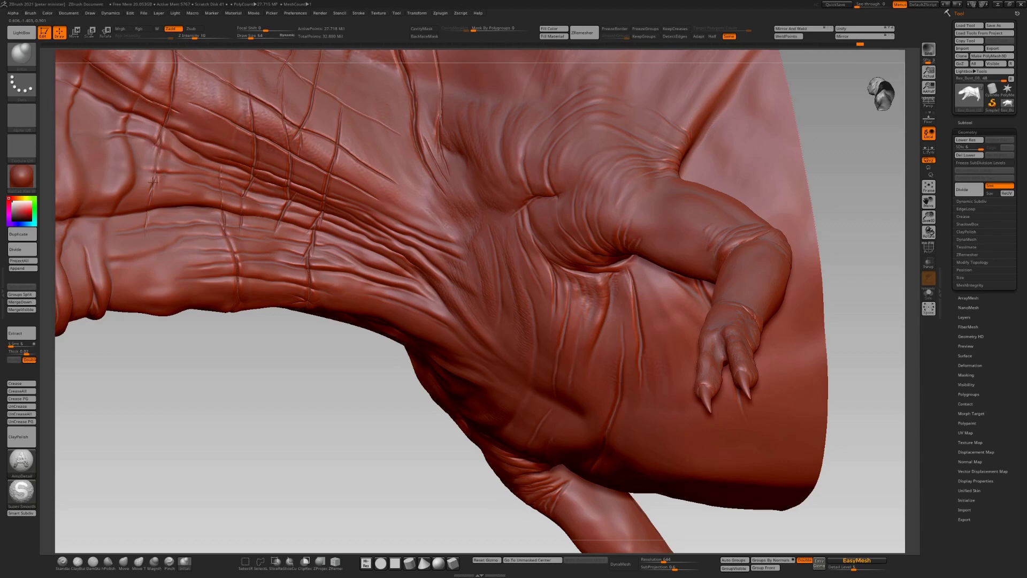
{"action": "left_click", "coordinate": [929, 186]}
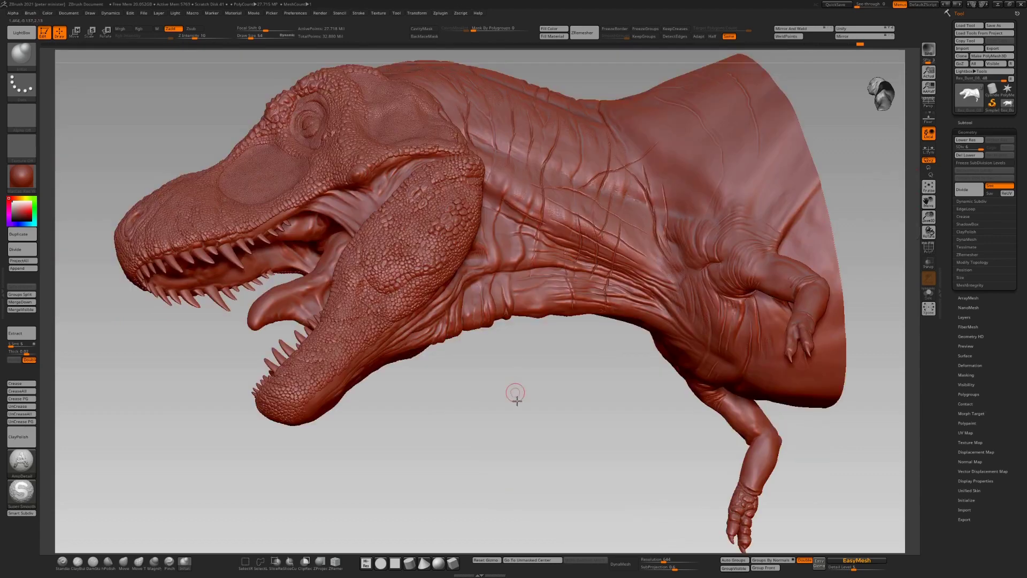
{"action": "mouse_move", "coordinate": [515, 392]}
{"action": "left_mouse_down"}
{"action": "mouse_move", "coordinate": [504, 408]}
{"action": "mouse_move", "coordinate": [726, 257]}
{"action": "mouse_move", "coordinate": [745, 249]}
{"action": "mouse_move", "coordinate": [770, 278]}
{"action": "mouse_move", "coordinate": [756, 282]}
{"action": "mouse_move", "coordinate": [770, 275]}
{"action": "mouse_move", "coordinate": [740, 284]}
{"action": "mouse_move", "coordinate": [771, 274]}
{"action": "mouse_move", "coordinate": [492, 371]}
{"action": "left_mouse_up"}
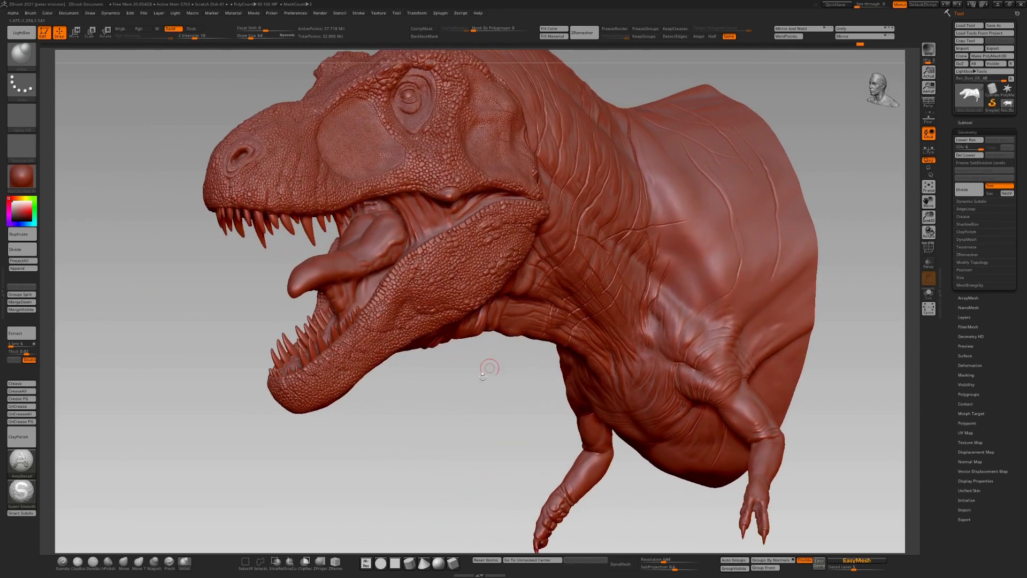